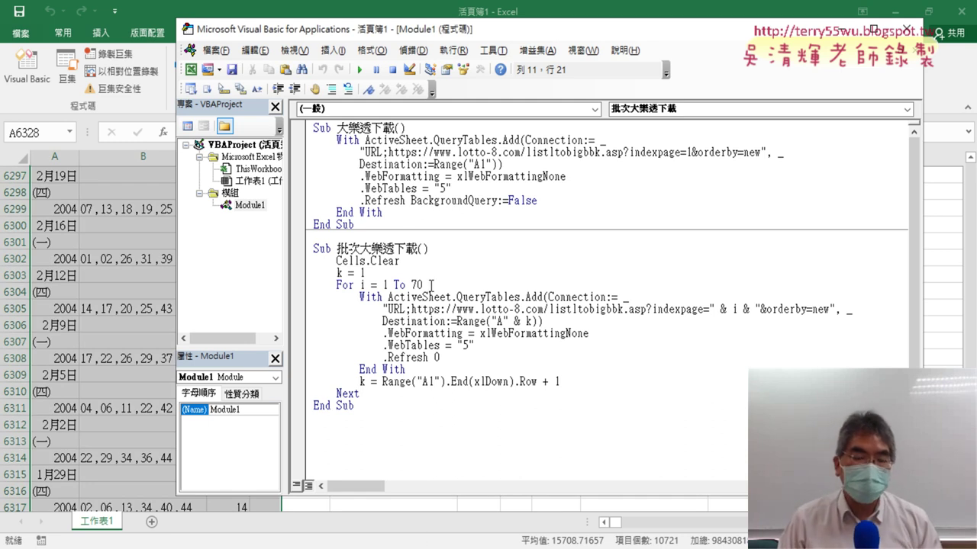
Step: Return to the Excel lottery worksheet and jump to cell A1
click(47, 238)
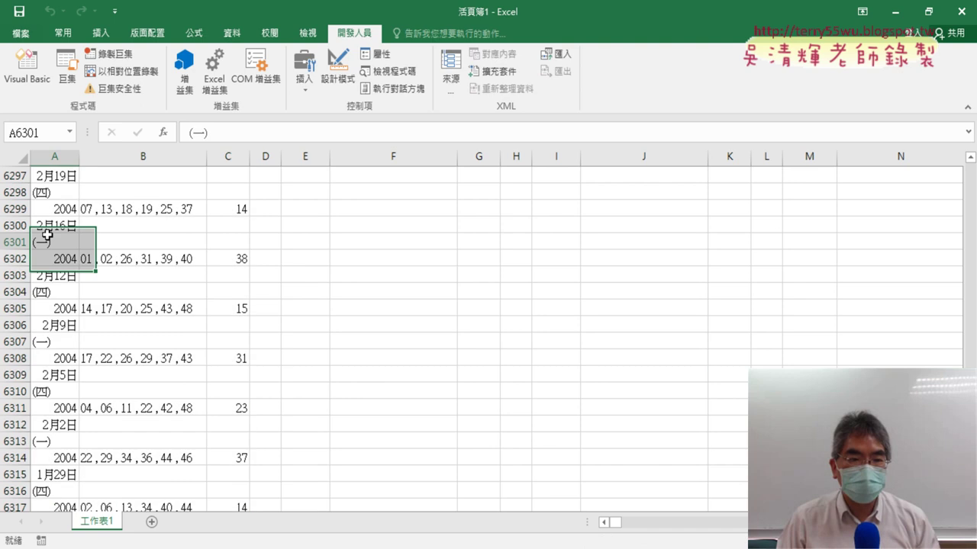
key(ctrl+Home)
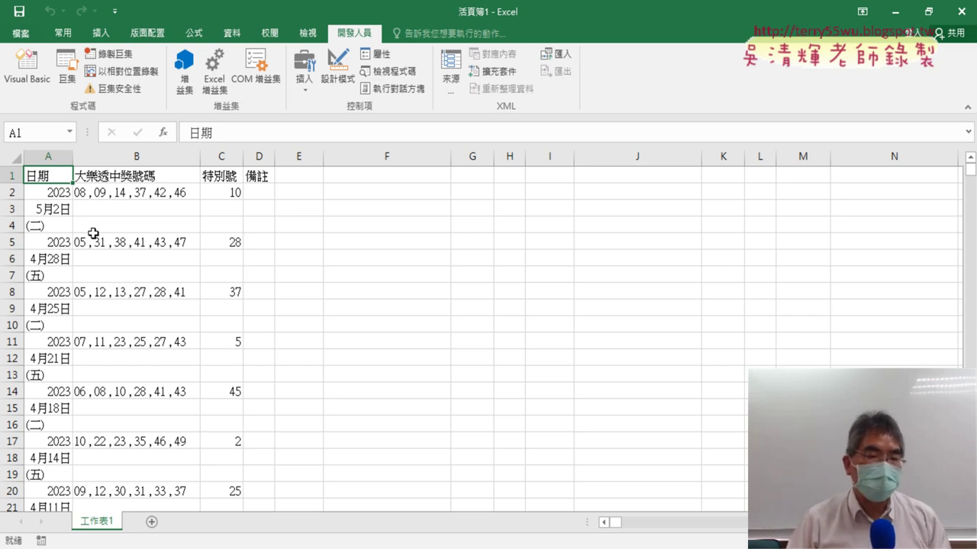
click(14, 174)
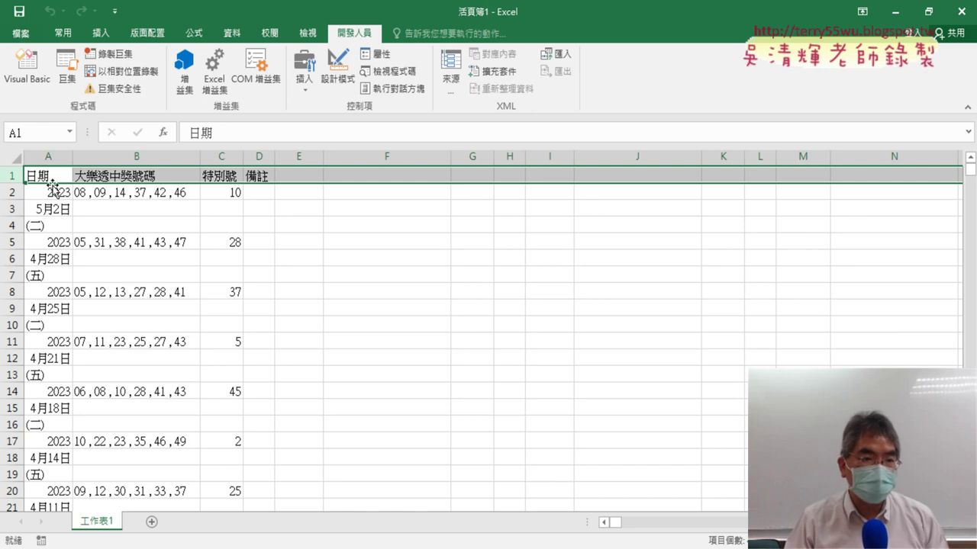
click(50, 178)
scroll(67, 310, down, 11)
scroll(66, 310, down, 5)
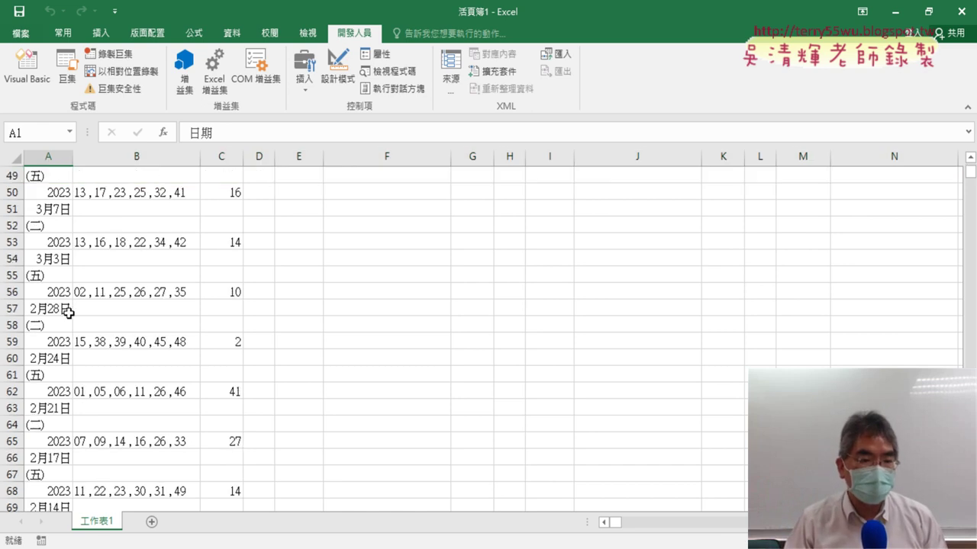
scroll(66, 309, down, 10)
click(9, 391)
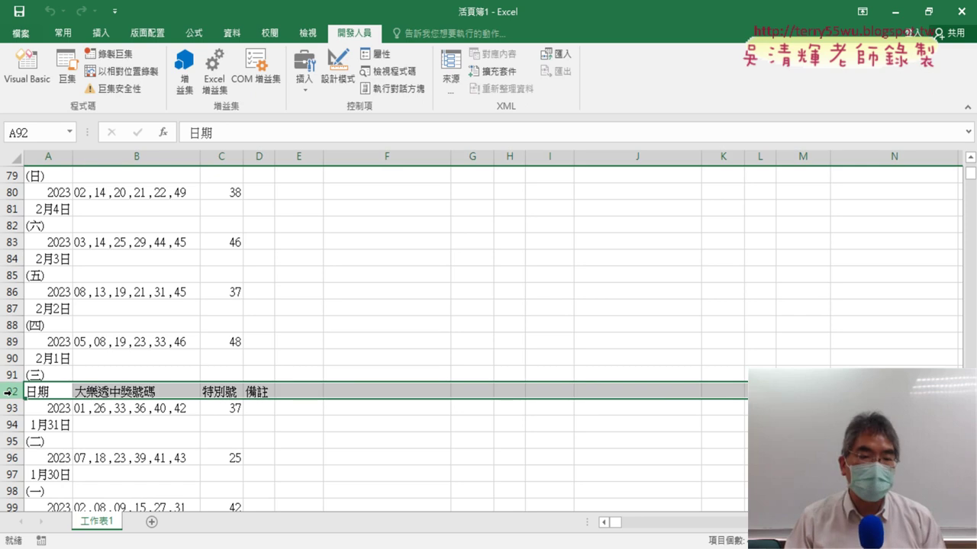
scroll(6, 391, down, 6)
scroll(6, 391, down, 8)
scroll(6, 391, down, 10)
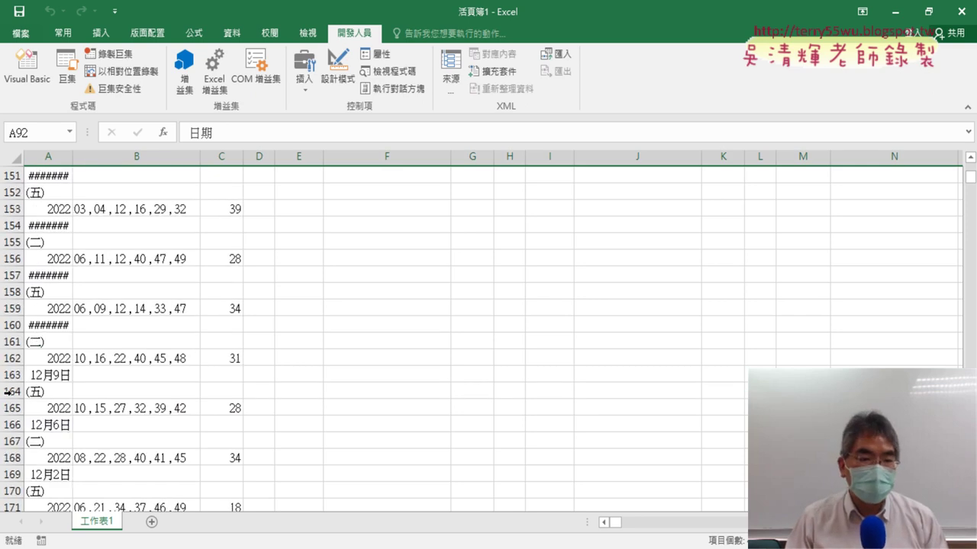
scroll(6, 391, down, 6)
click(9, 409)
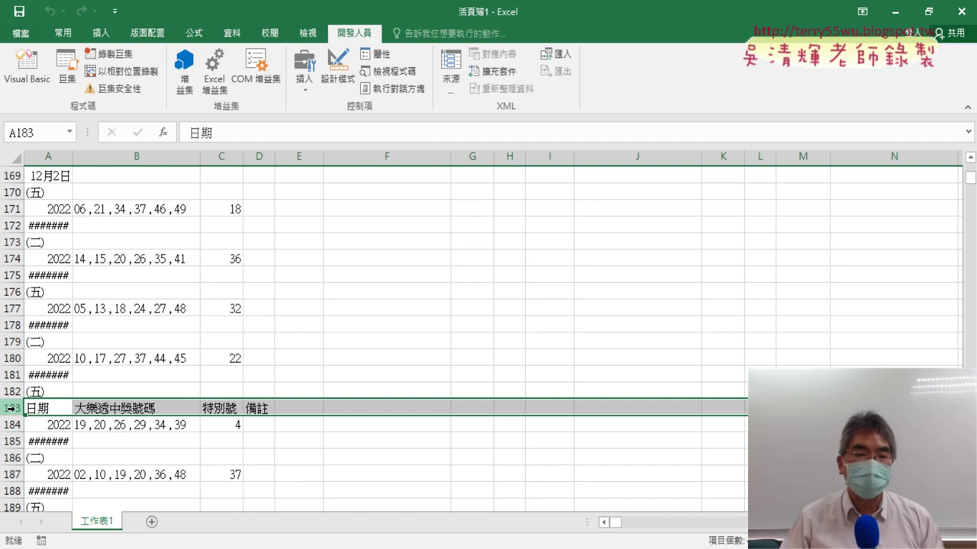
drag(970, 177, 970, 166)
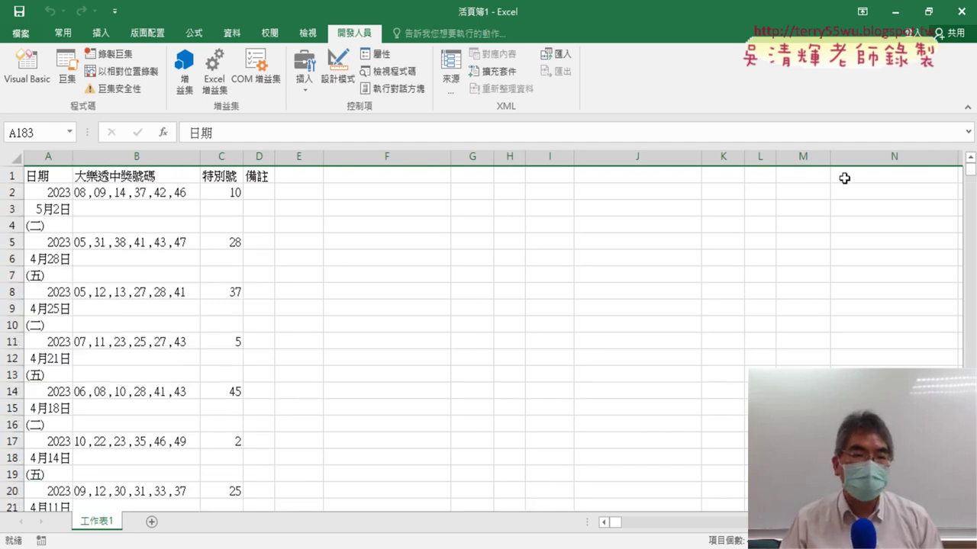
Step: Check the first draw's date cells A2–A4, then sort column A ascending from A1
click(65, 173)
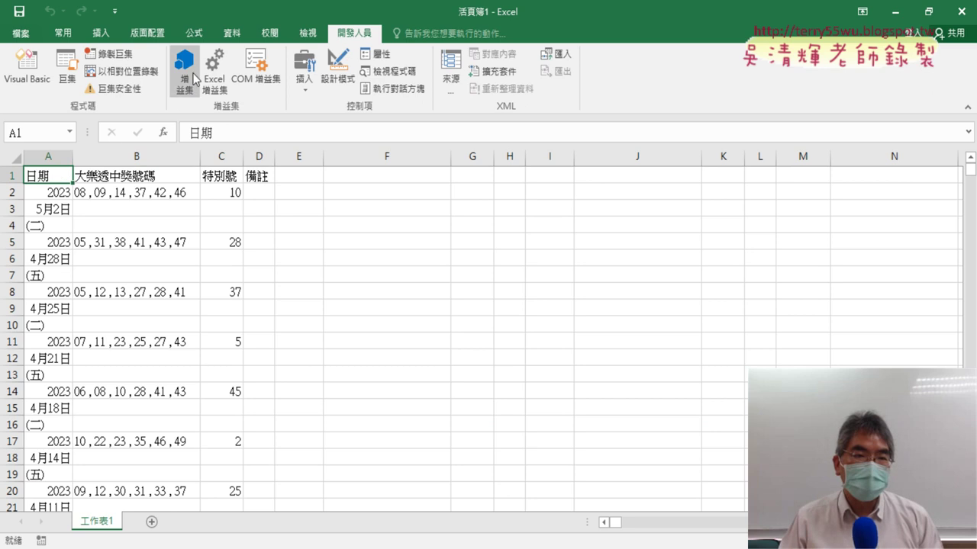
click(231, 32)
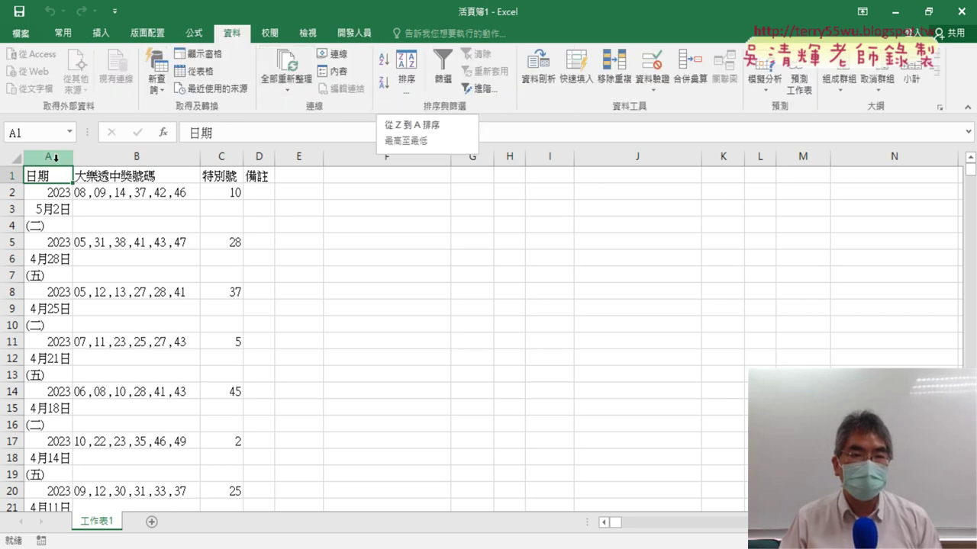
drag(49, 191, 55, 222)
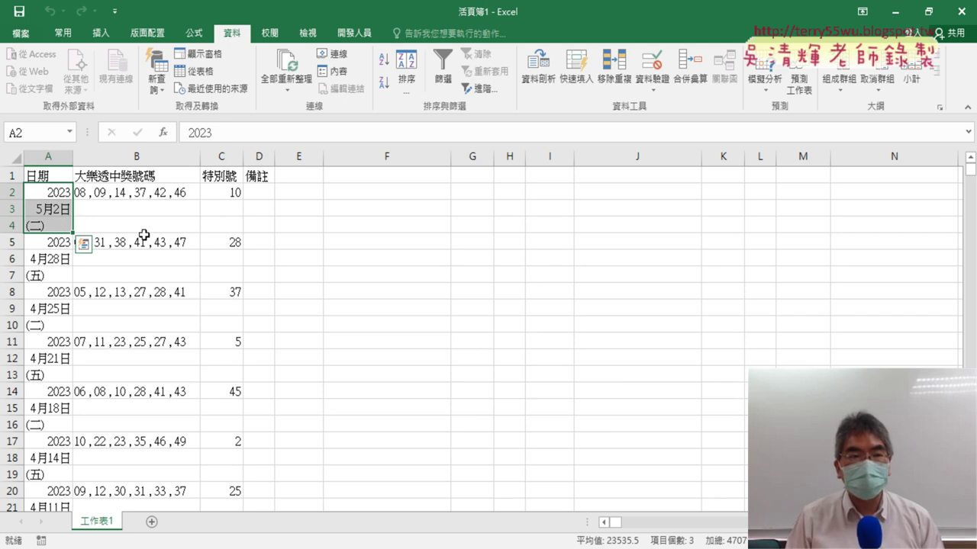
click(58, 198)
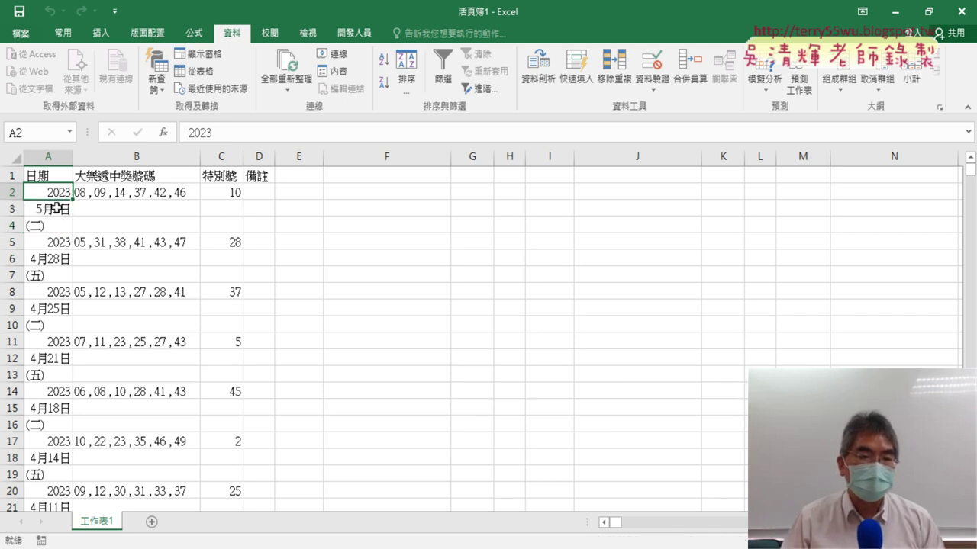
click(57, 207)
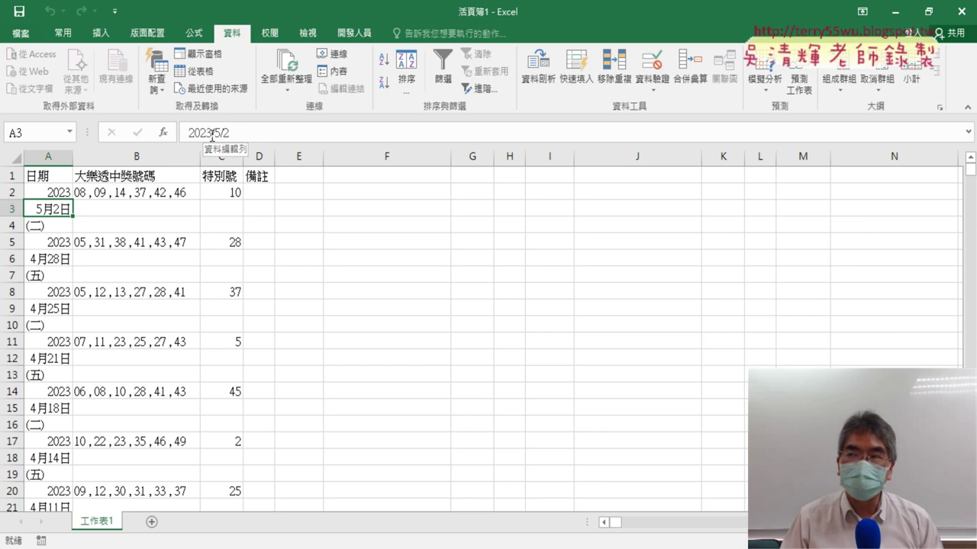
click(52, 227)
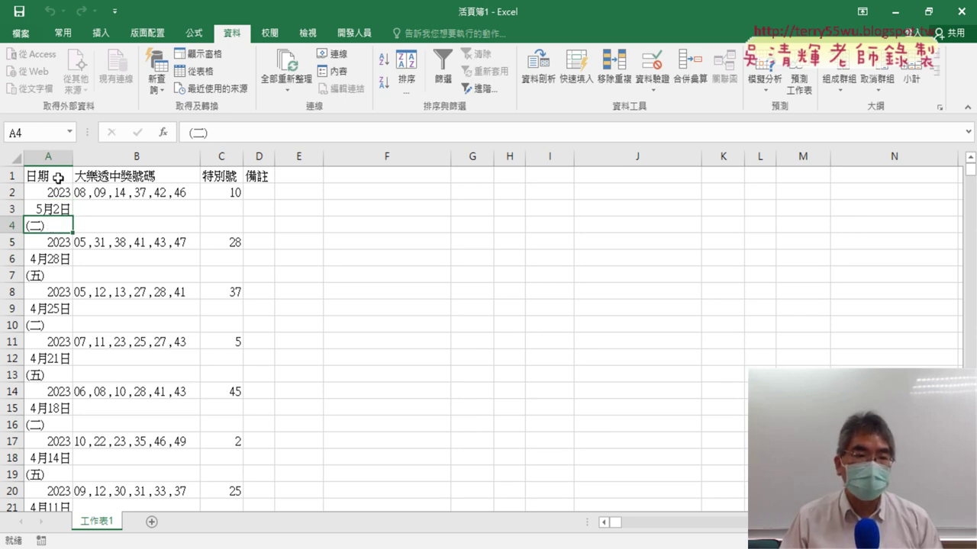
click(58, 177)
click(383, 81)
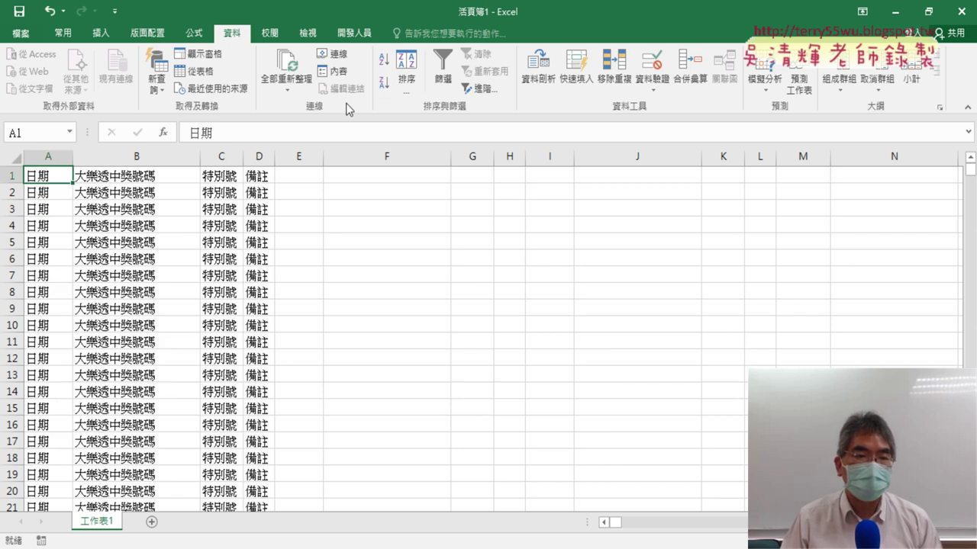
Step: Delete duplicate header rows 2–70 and re-sort ascending from A1 so 2004 draws come first
click(132, 195)
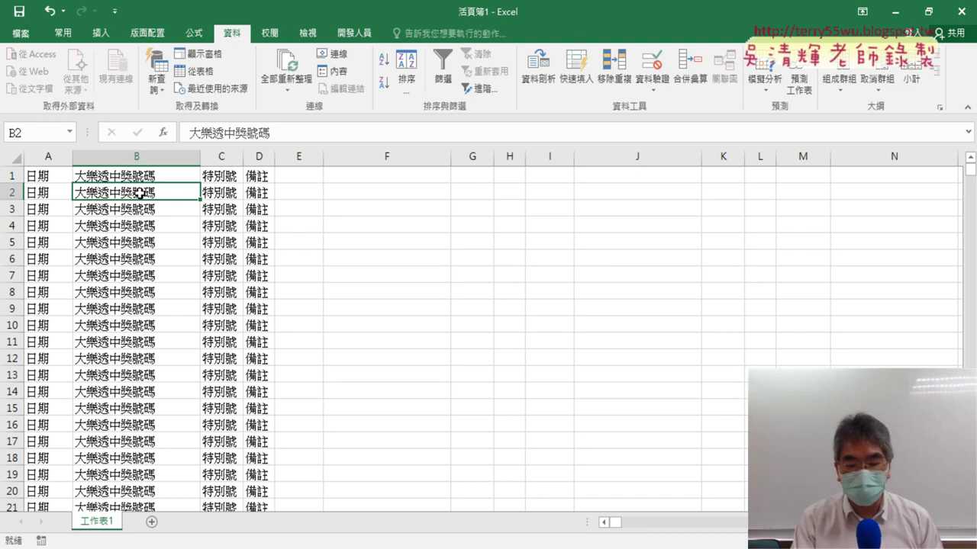
key(ctrl+Down)
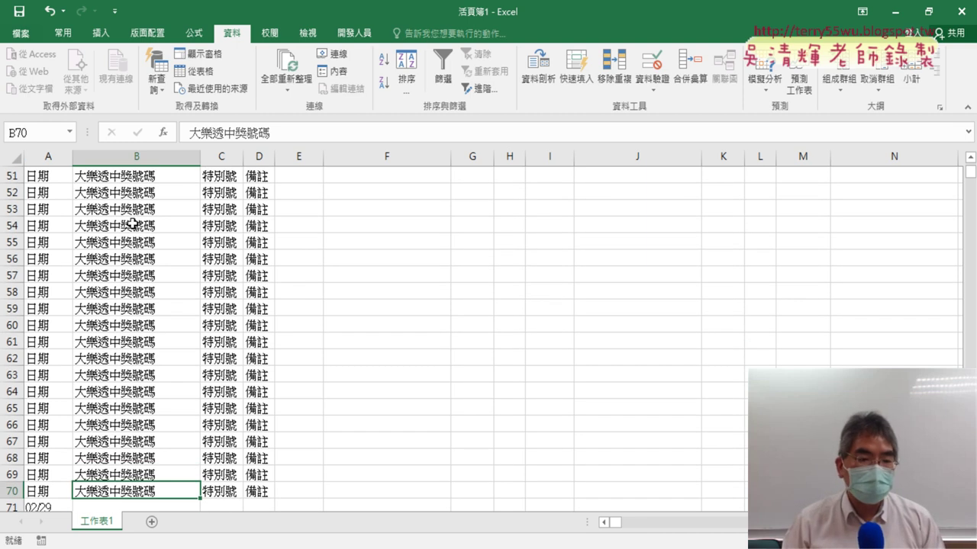
click(13, 491)
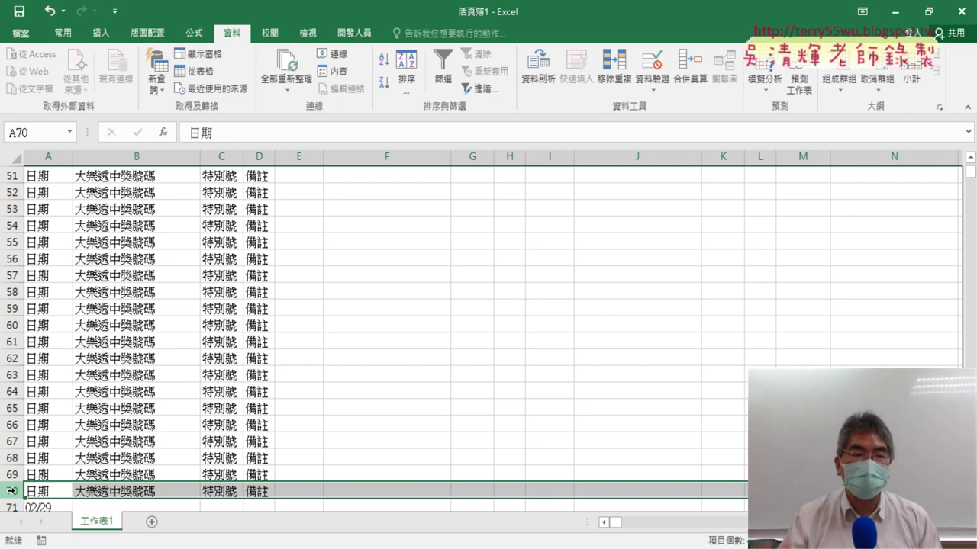
mouse_move(11, 491)
mouse_down()
mouse_move(68, 100)
mouse_move(68, 189)
mouse_up()
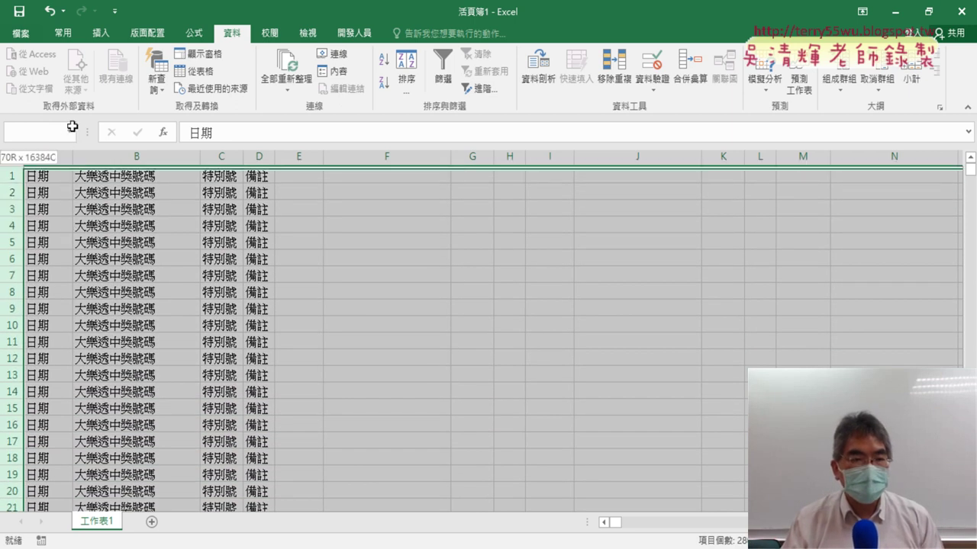
right_click(192, 238)
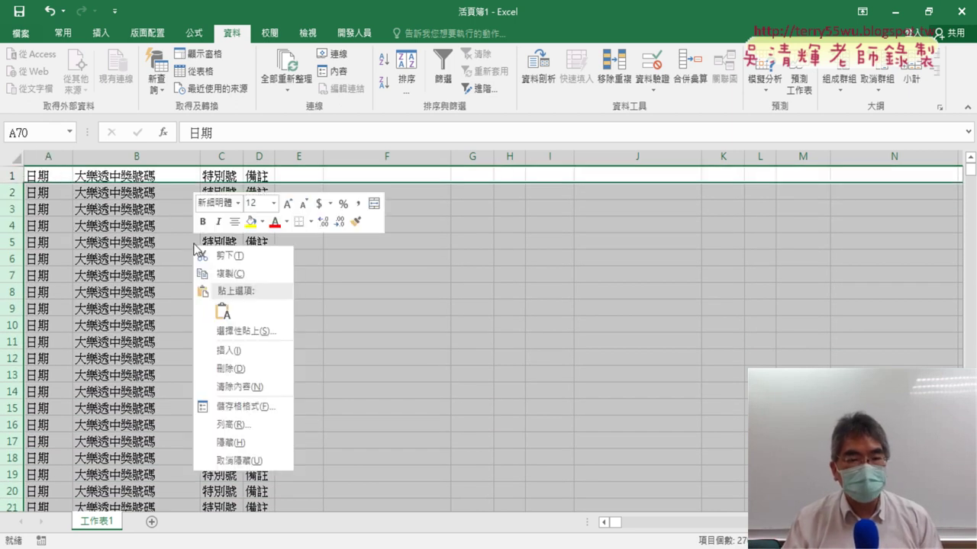
click(249, 369)
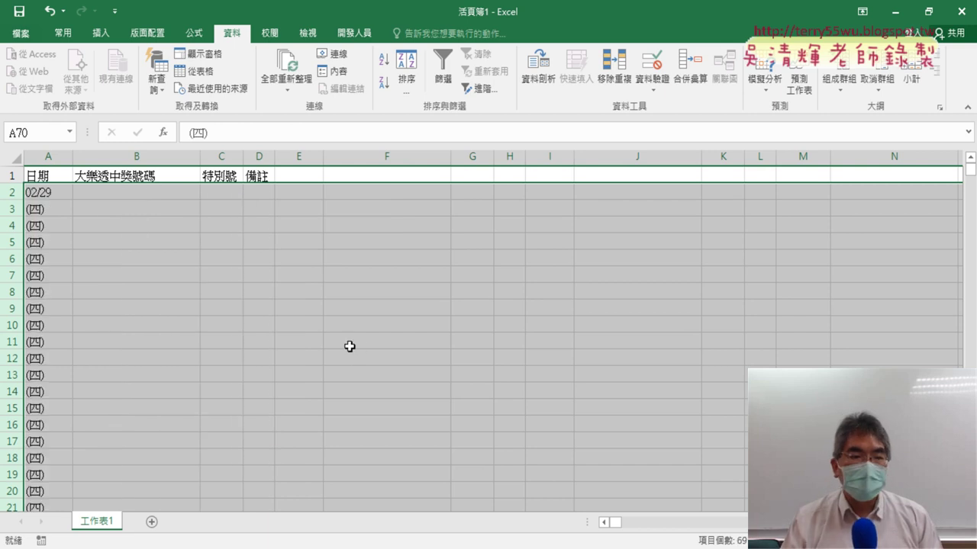
click(61, 176)
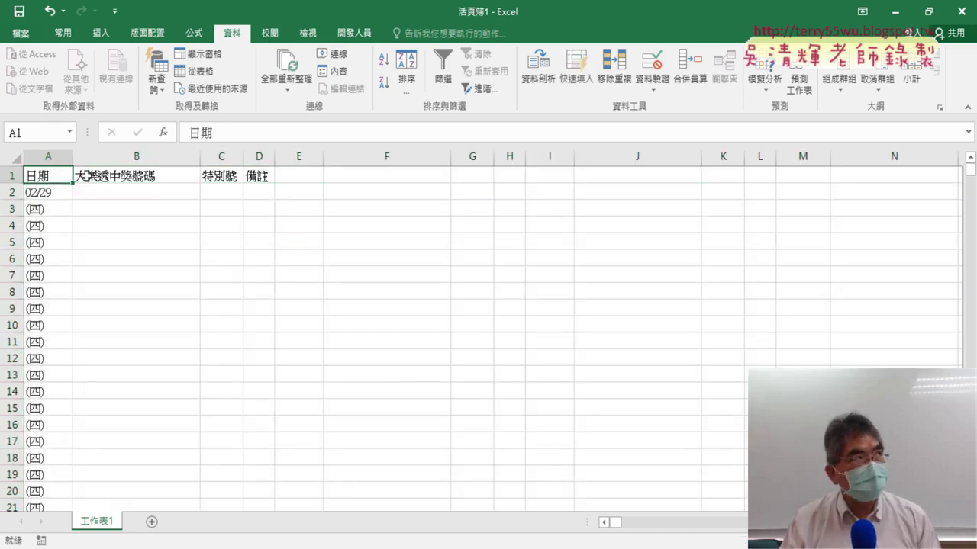
click(385, 61)
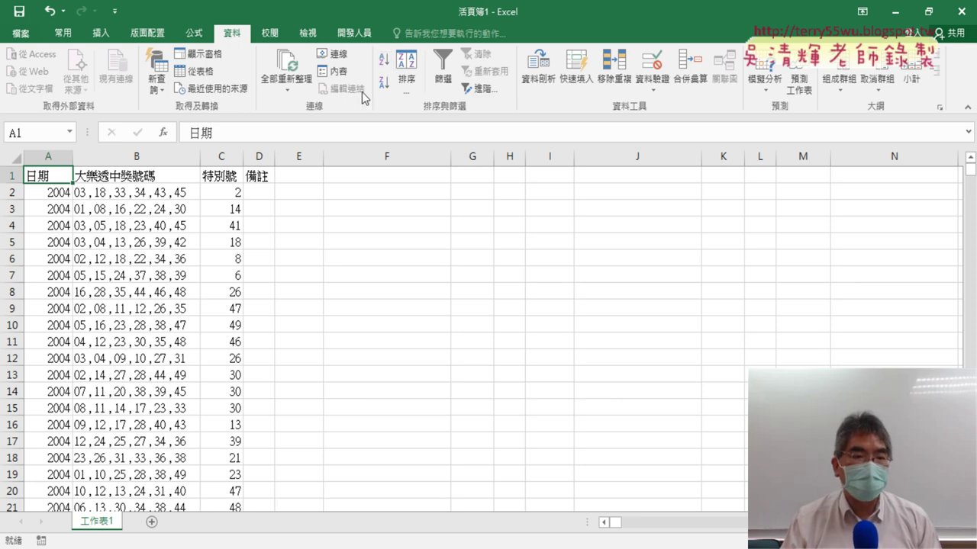
Step: Jump to the last draw row 2090 and inspect the leftover date-only rows from row 2091
click(144, 177)
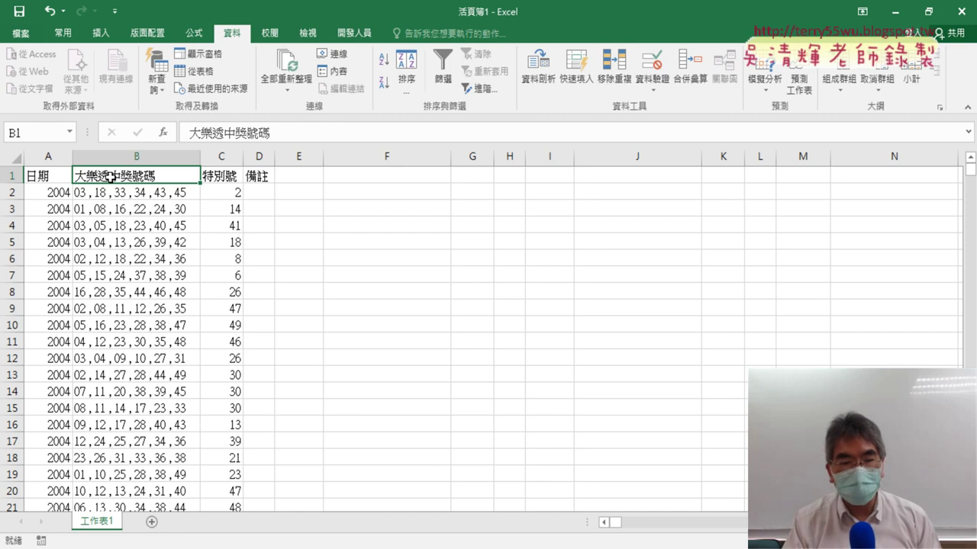
key(ctrl+Down)
scroll(113, 187, down, 2)
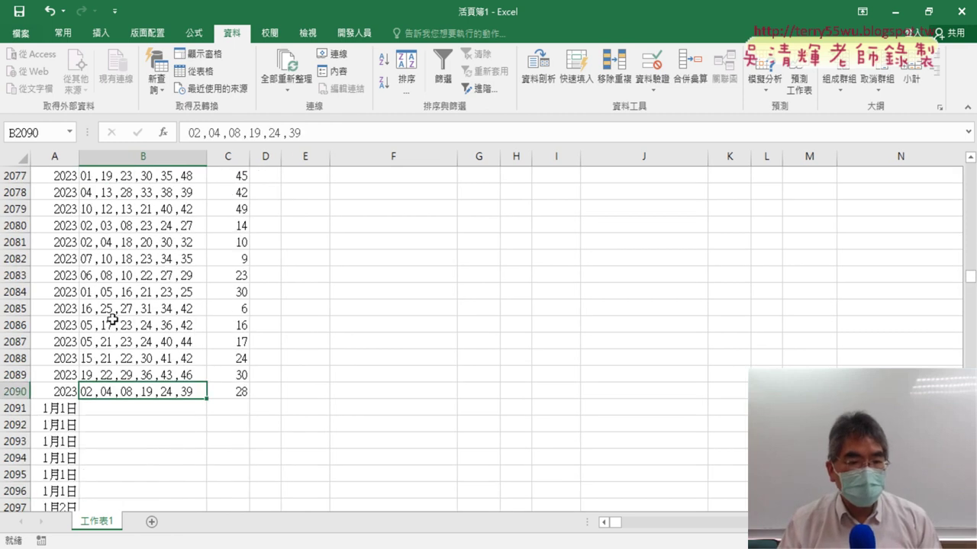
scroll(110, 321, down, 2)
click(13, 310)
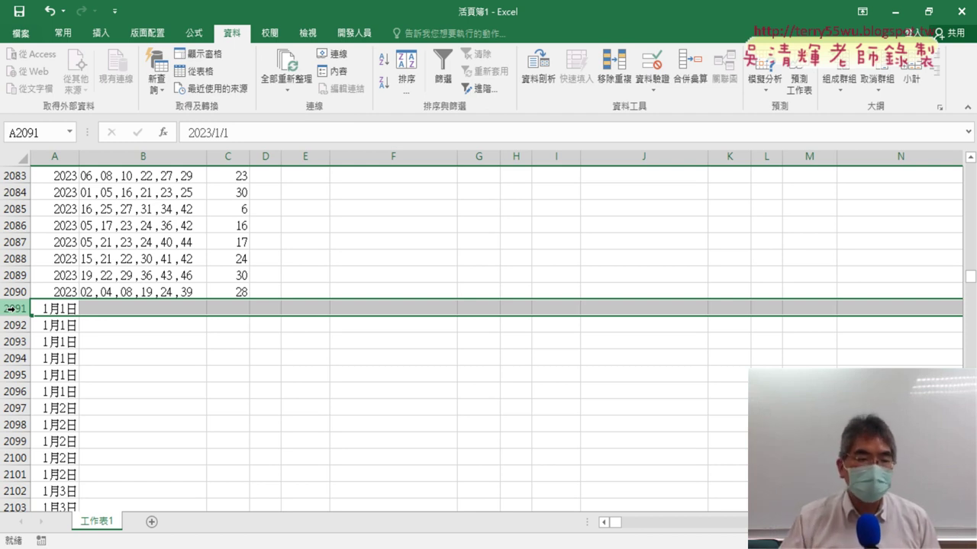
click(73, 292)
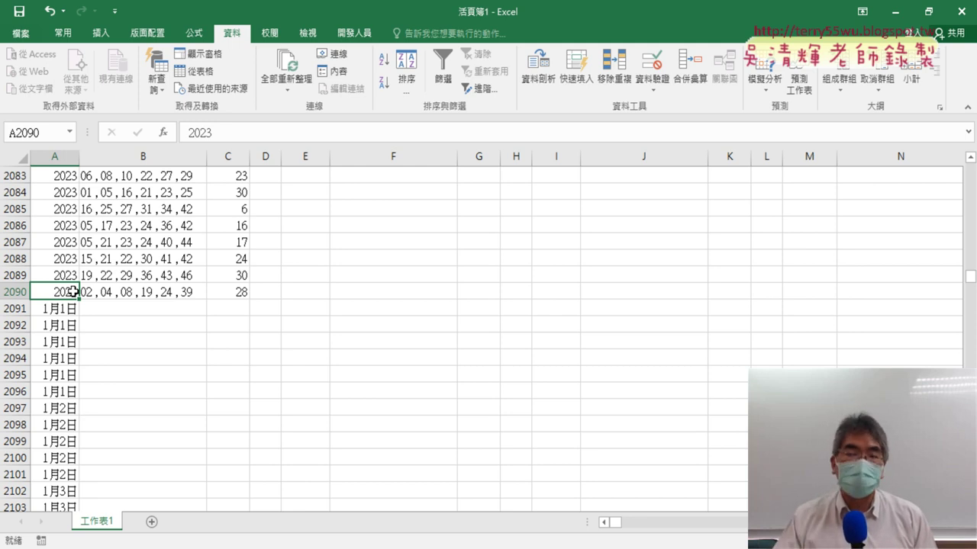
click(136, 292)
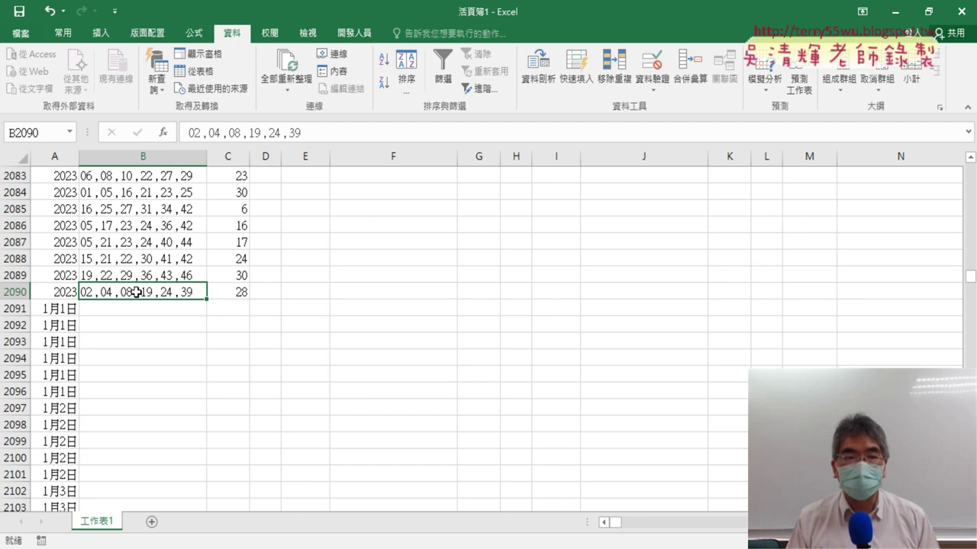
click(16, 308)
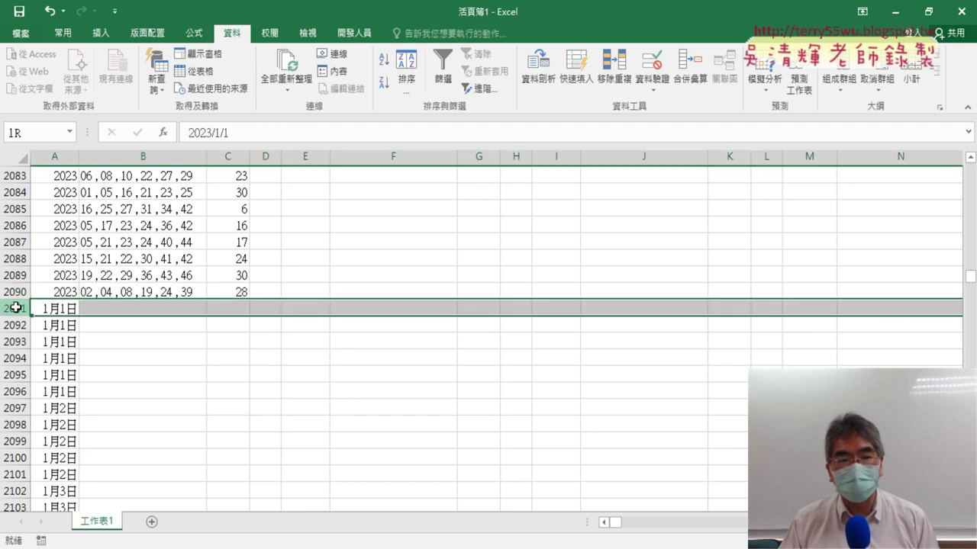
drag(969, 276, 970, 281)
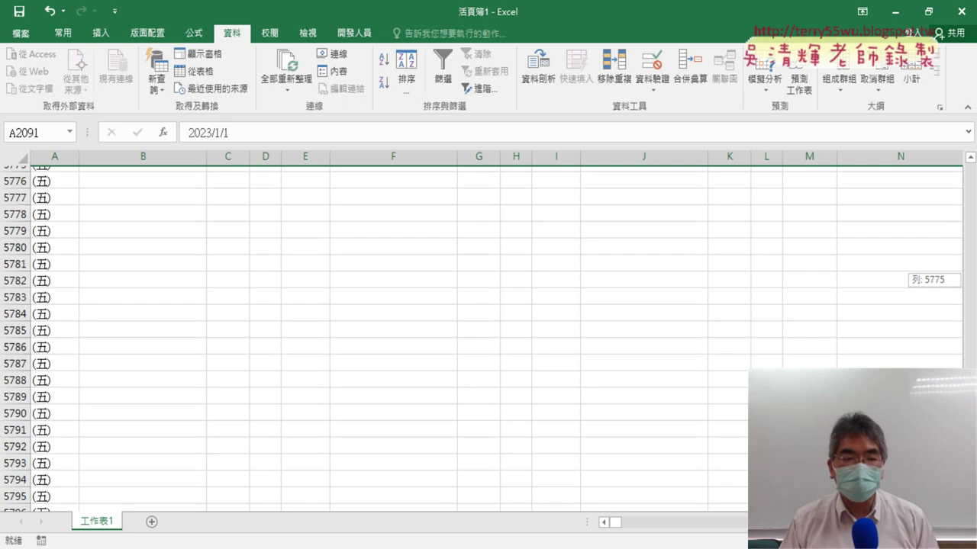
scroll(287, 272, up, 2)
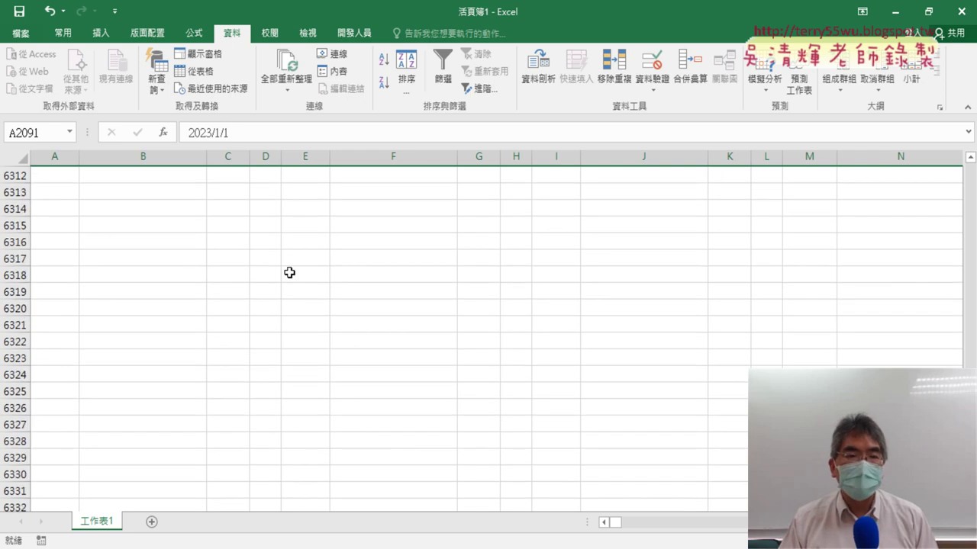
scroll(288, 272, up, 8)
scroll(202, 247, up, 3)
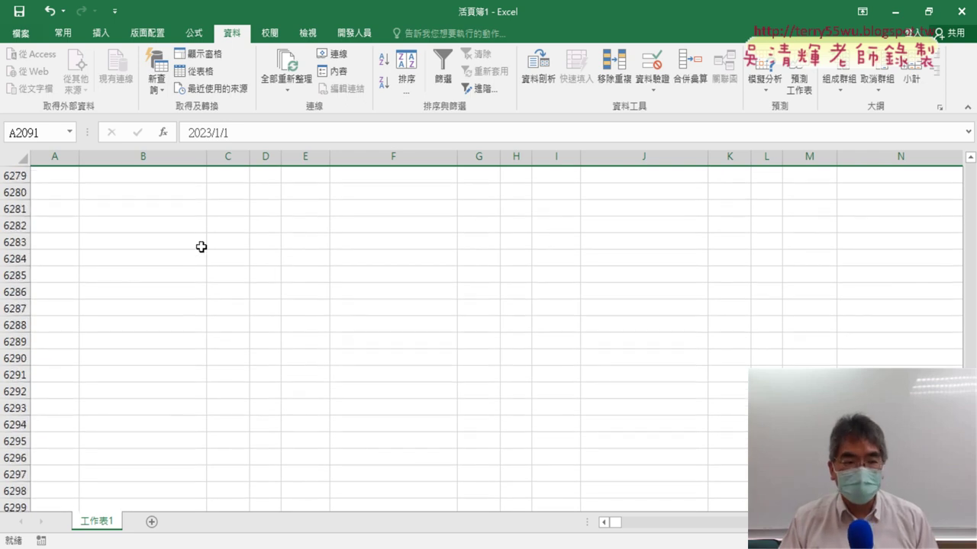
Step: Undo the sort twice to restore the original draw order
click(104, 214)
key(ctrl+z)
key(ctrl+z)
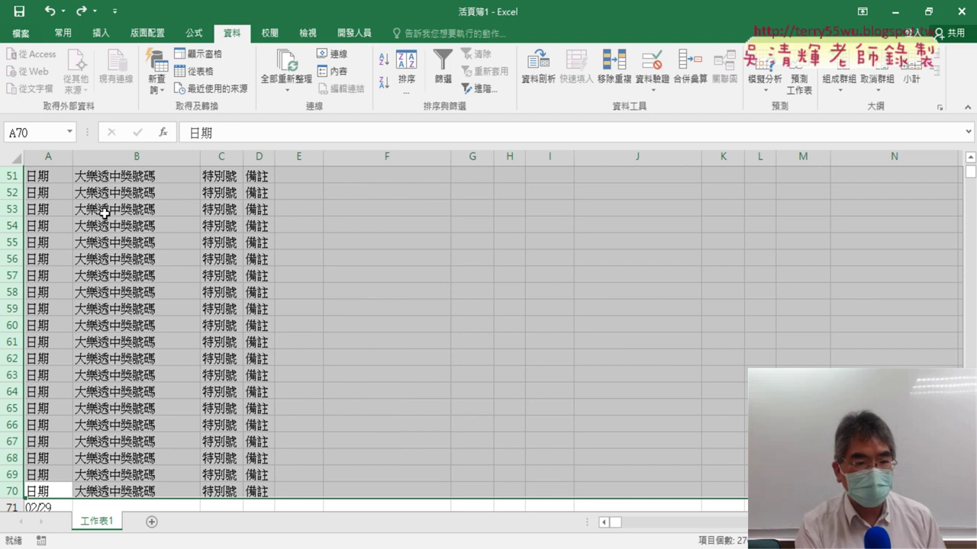
key(ctrl+z)
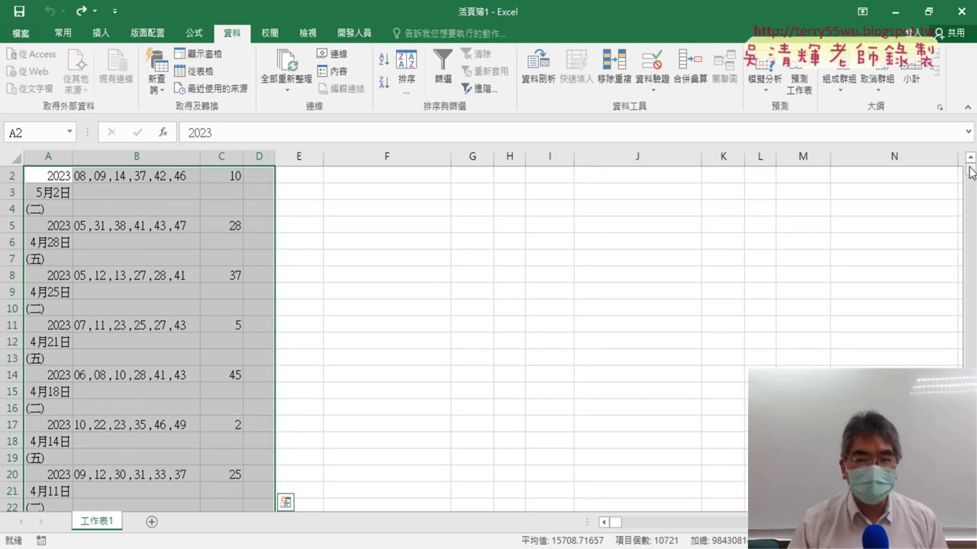
Step: Inspect the first draw's A2–A4 cells: year 2023, date 5月2日, and weekday entry
scroll(971, 173, up, 1)
drag(53, 193, 61, 226)
click(65, 226)
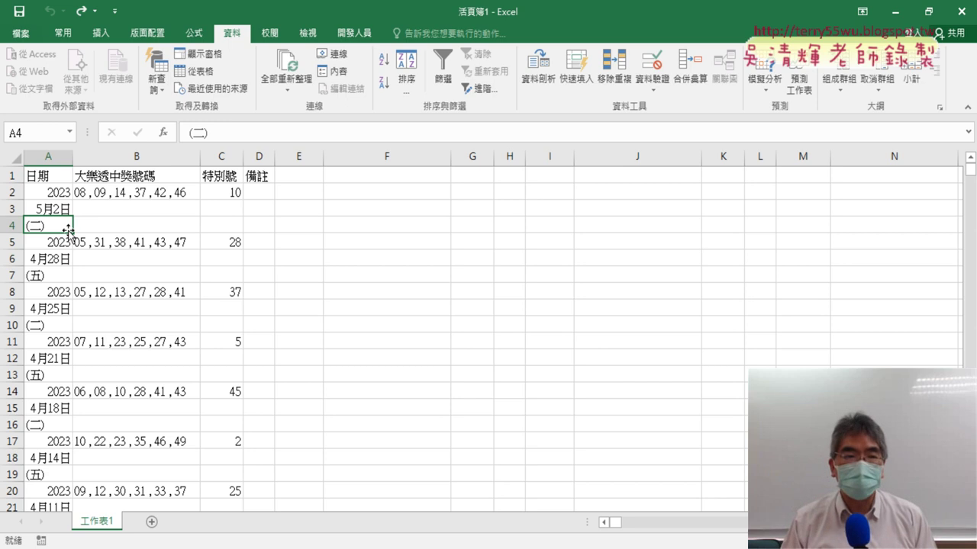
click(55, 194)
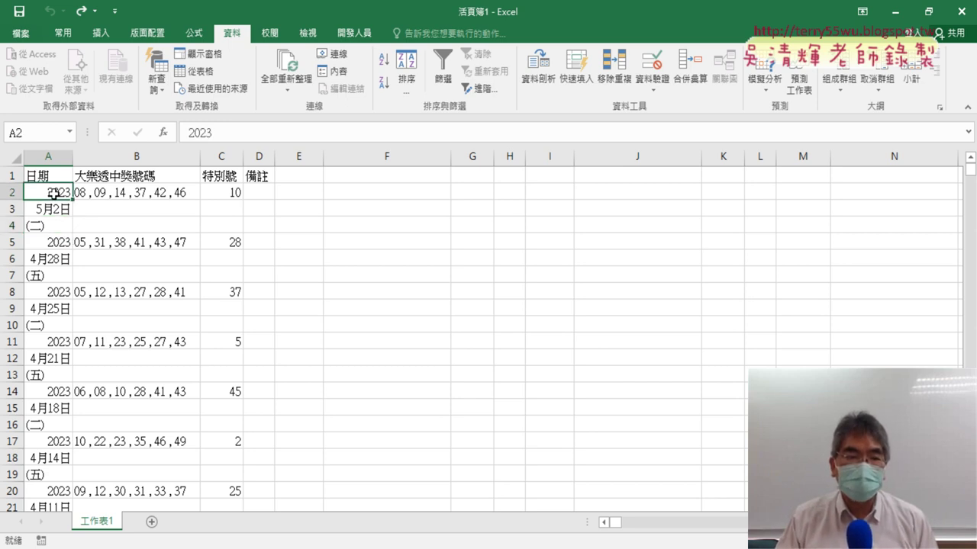
click(55, 208)
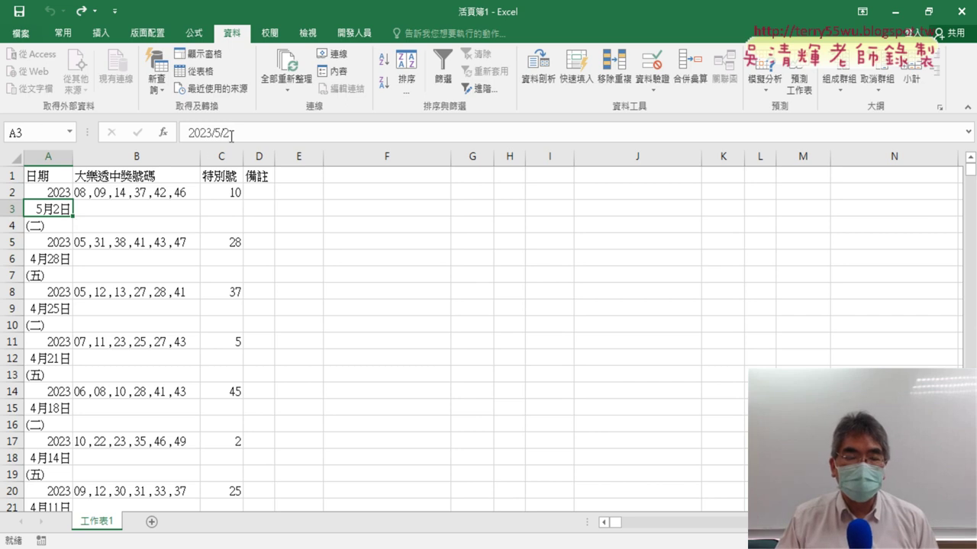
Step: Compare A2's year 2023 with A3's 5月2日 date, then scroll to the 2019 draws near row 1393
click(57, 193)
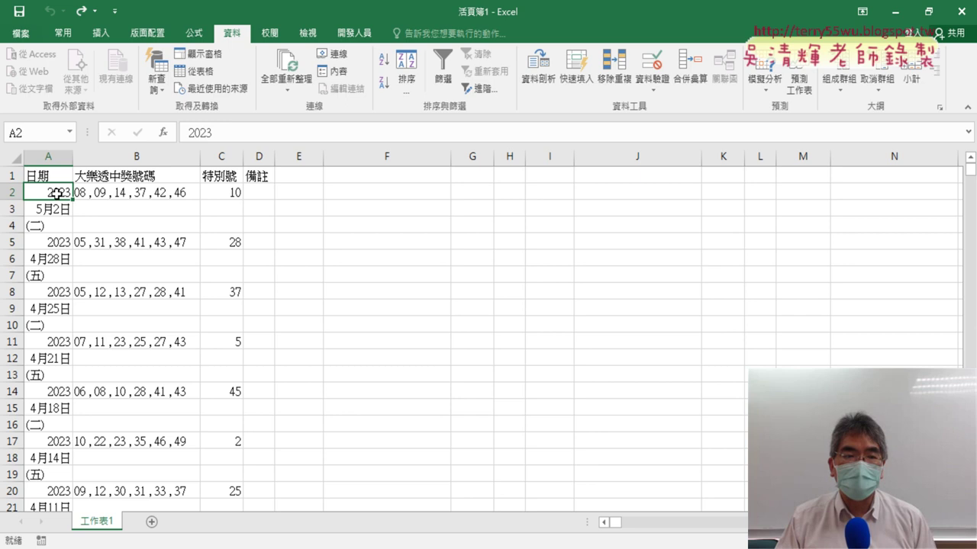
click(57, 204)
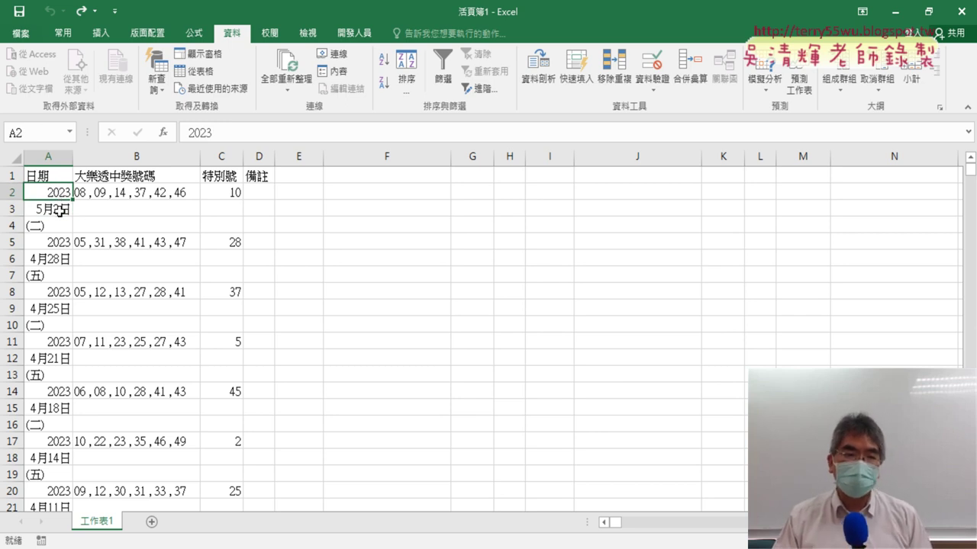
click(59, 211)
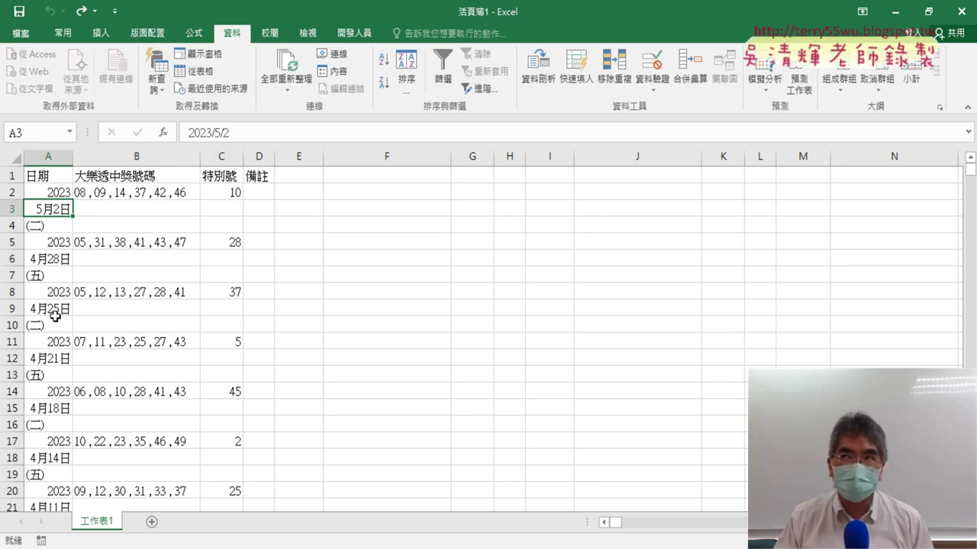
drag(970, 174, 875, 245)
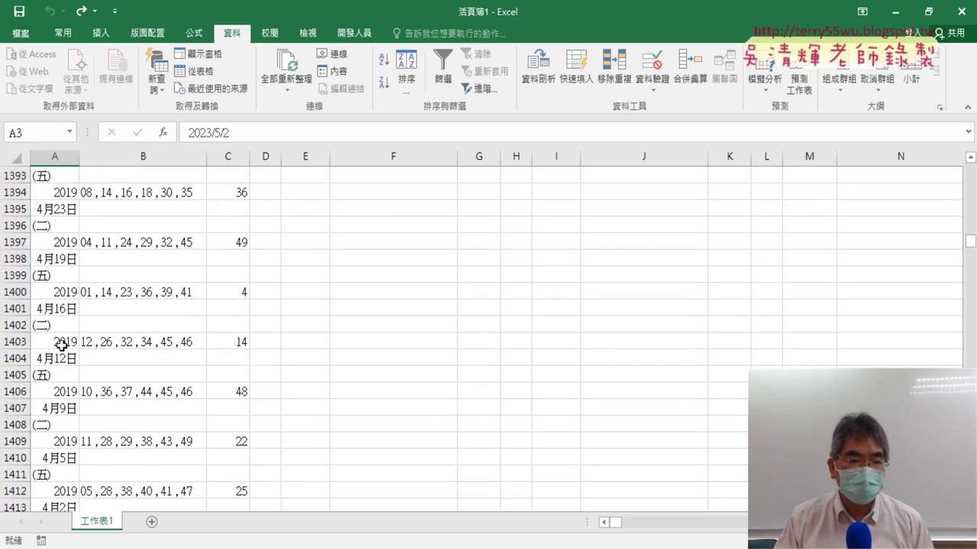
Step: Show that the 4月12日 entry under the 2019 draw is stored as 2023/4/12
click(61, 345)
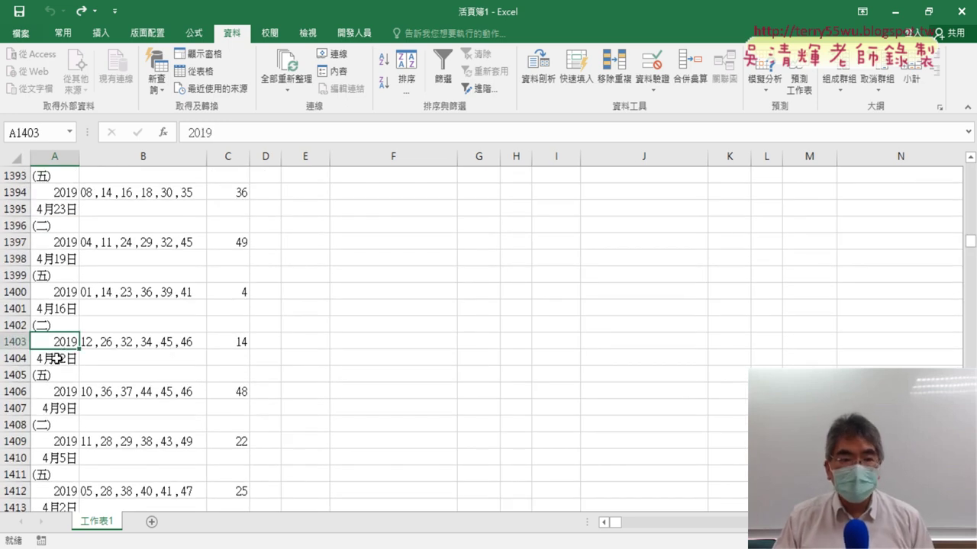
click(64, 359)
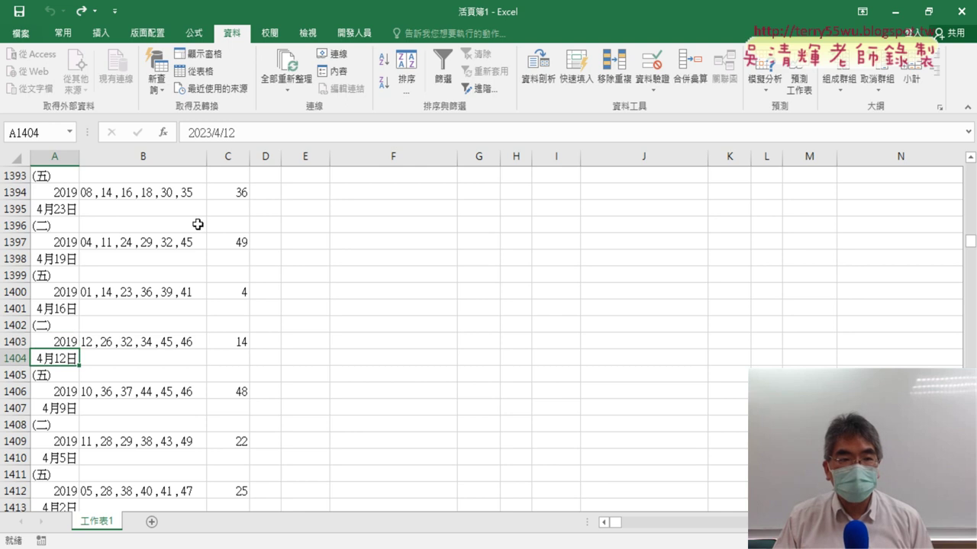
click(210, 133)
drag(209, 133, 191, 132)
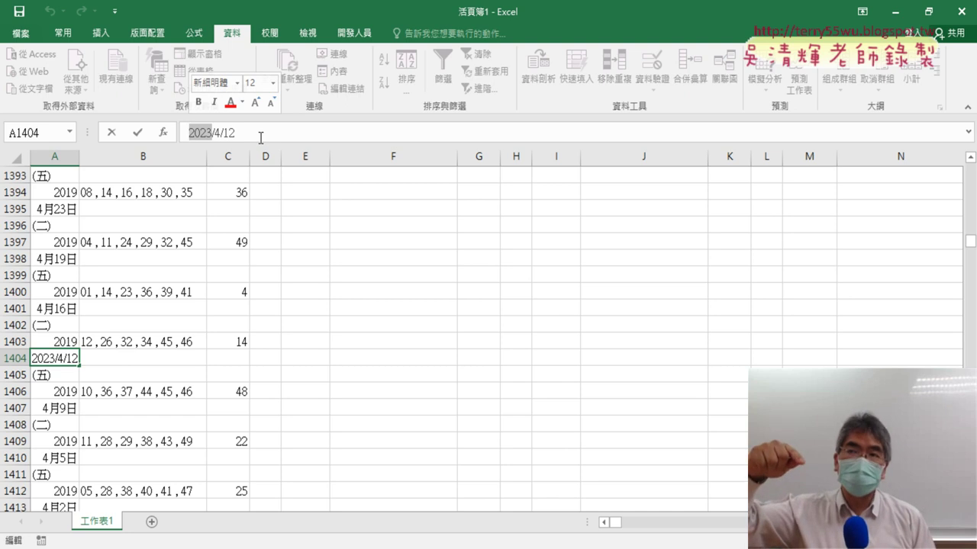
click(67, 343)
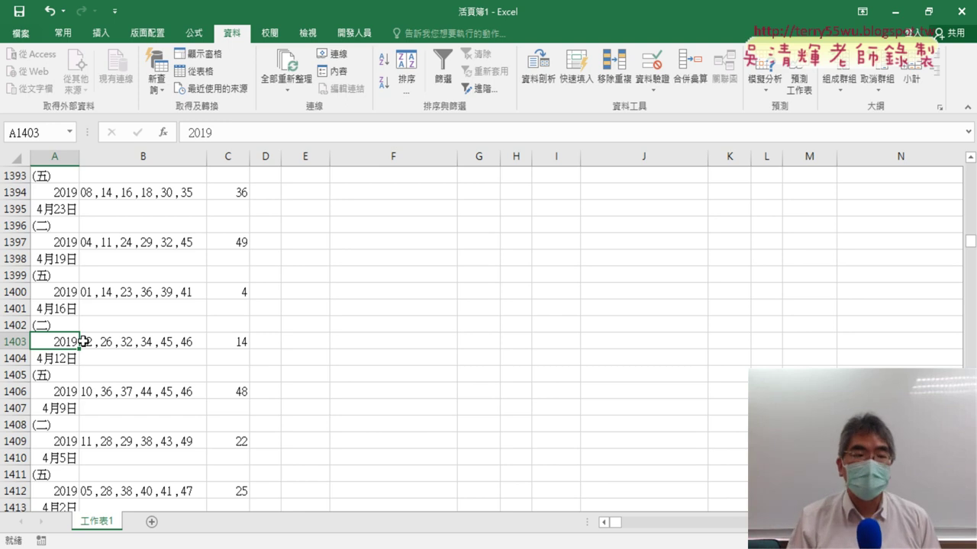
click(56, 360)
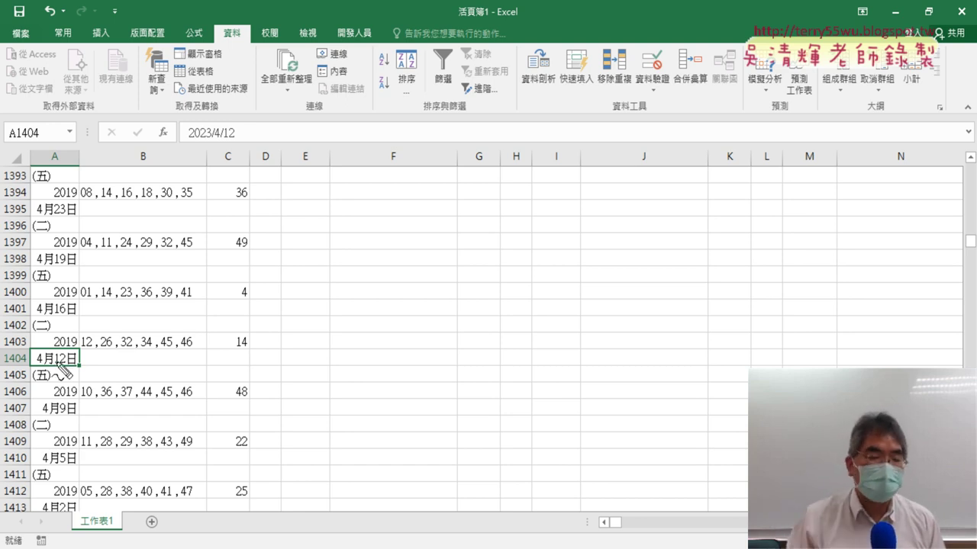
Step: Circle the 2019 year and 4月12日 date in red, erase the marks, and switch to Google Meet
mouse_move(82, 368)
mouse_down()
mouse_move(79, 335)
mouse_move(83, 367)
mouse_up()
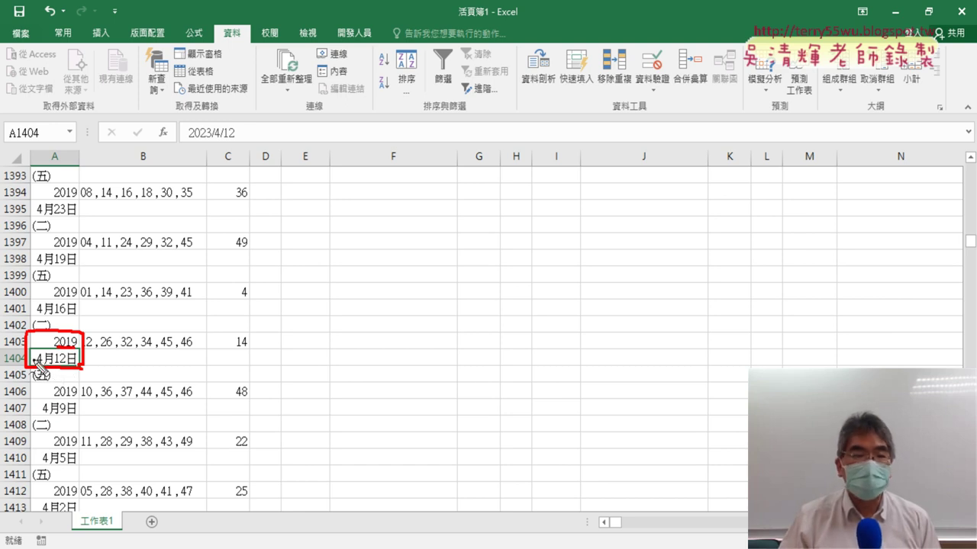
mouse_move(34, 353)
mouse_down()
mouse_move(33, 367)
mouse_move(45, 358)
mouse_up()
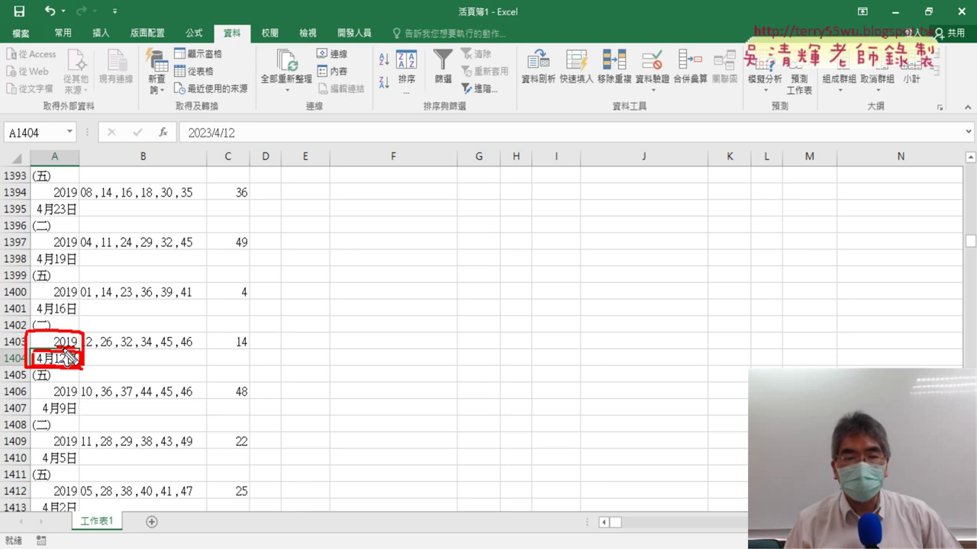
key(Escape)
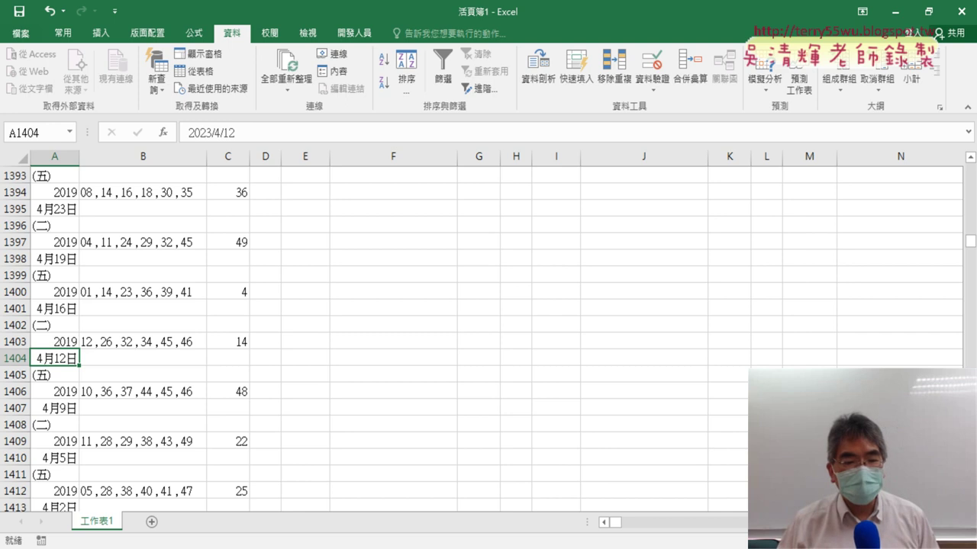
key(alt+Tab)
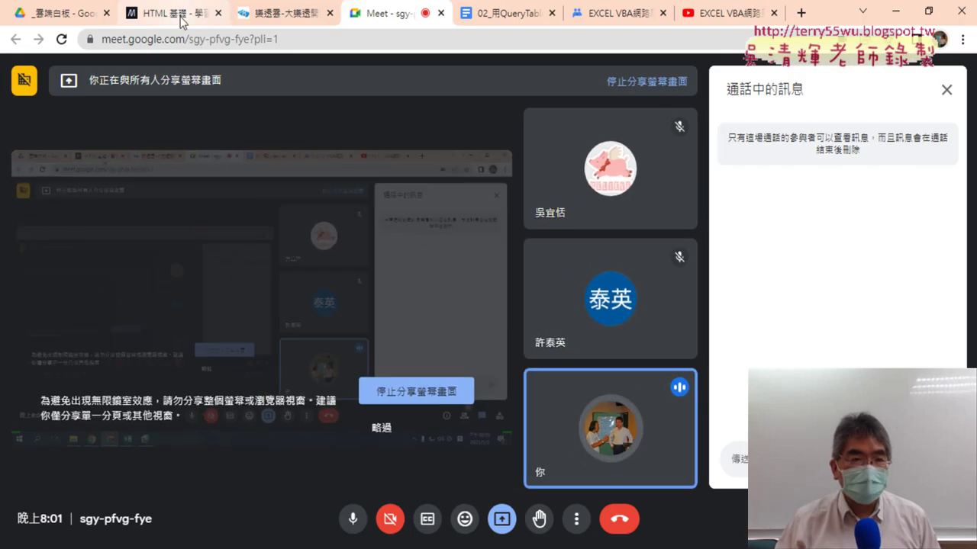
Step: Review the 02_用QueryTables下載大樂特歷史資料 lesson notes, then minimize Chrome back to Excel
click(502, 15)
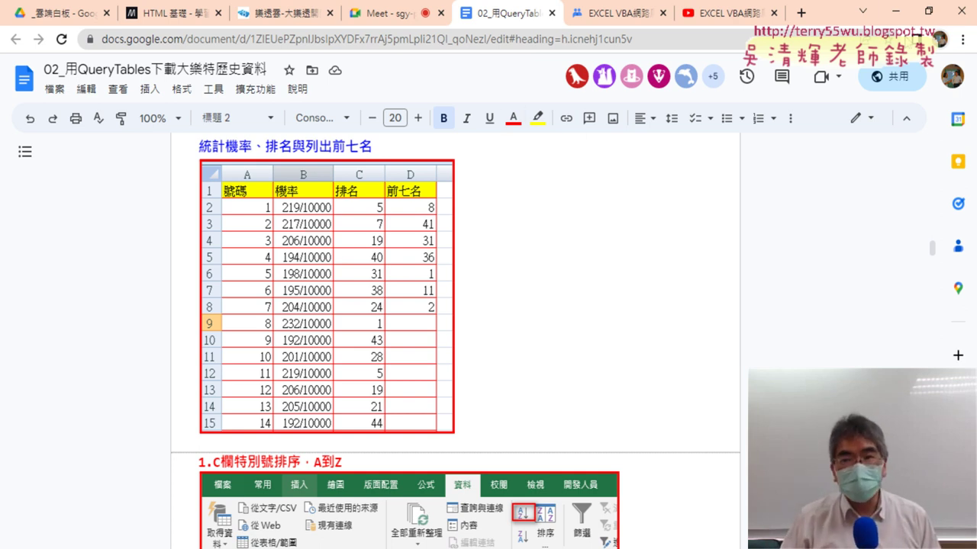
click(893, 11)
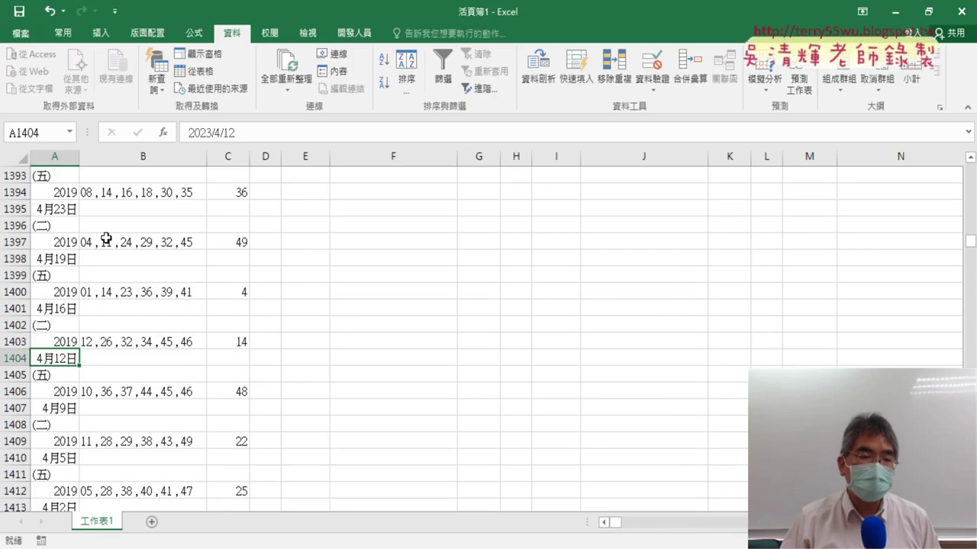
Step: Sort the sheet by the 日期 column from A1 and scroll down to see header rows gathered in rows 1–70
drag(971, 243, 970, 169)
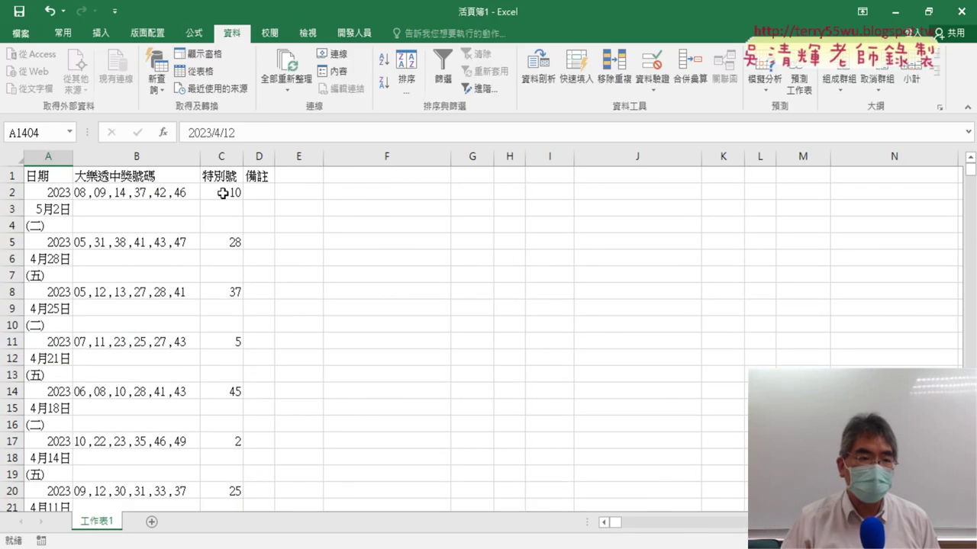
click(48, 177)
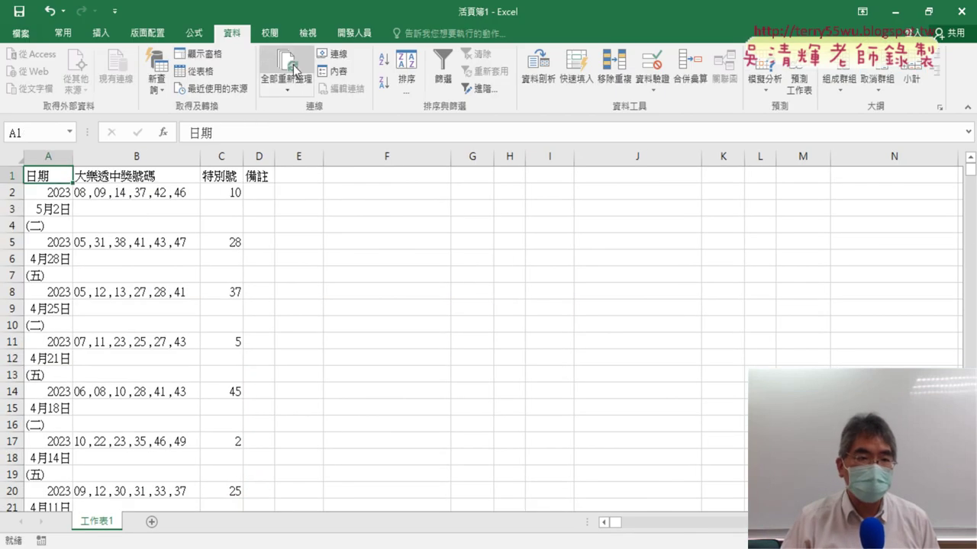
click(386, 84)
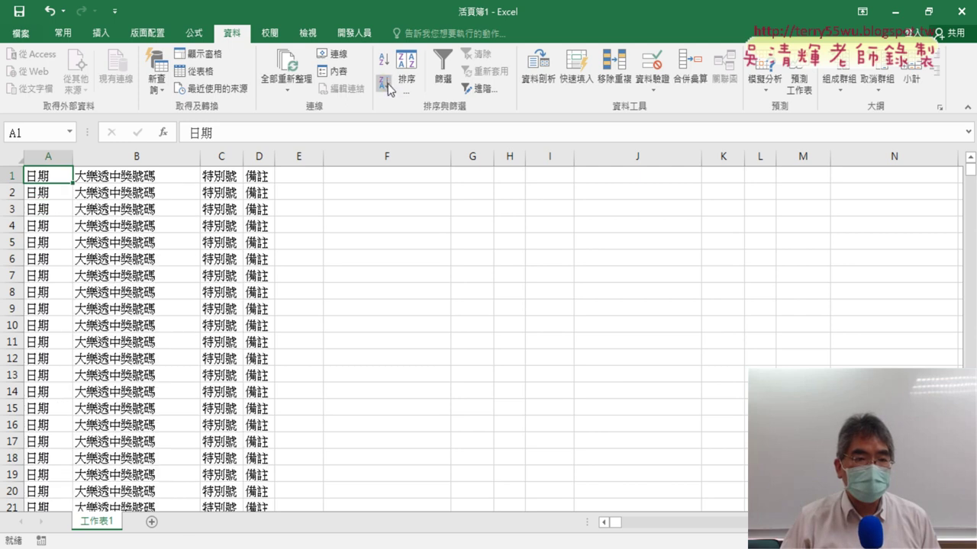
drag(10, 192, 11, 175)
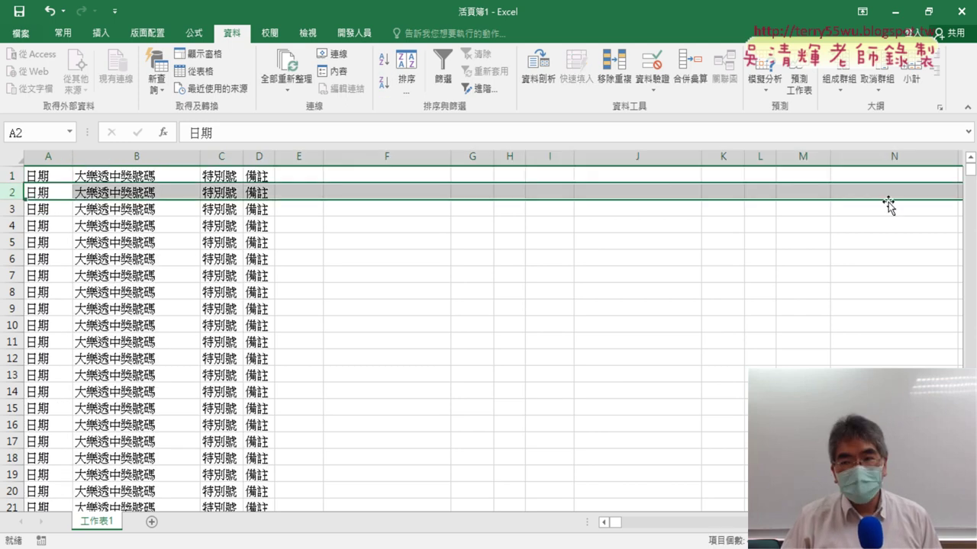
drag(973, 178, 888, 177)
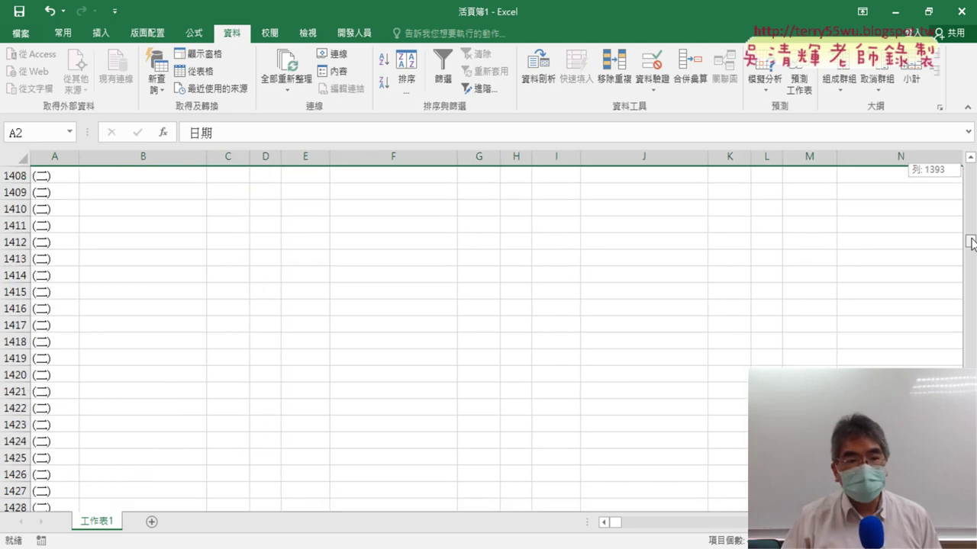
scroll(132, 391, down, 5)
scroll(133, 391, down, 4)
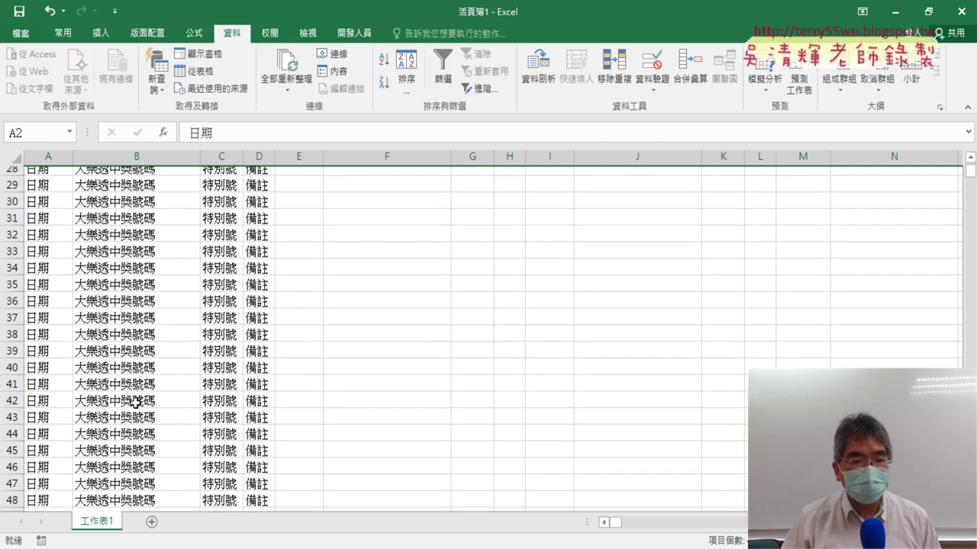
scroll(133, 392, down, 8)
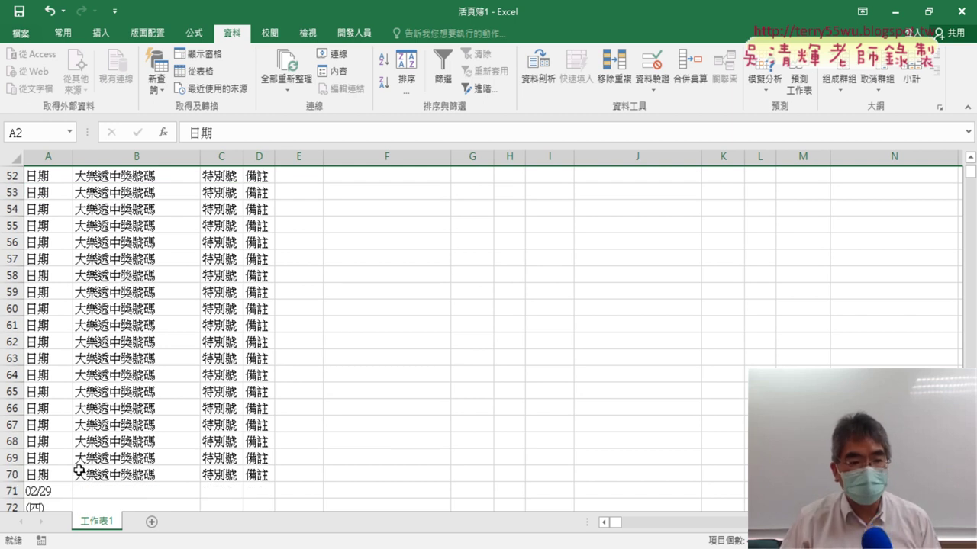
Step: Delete duplicated header rows 2–70, leaving one 日期 header with 02/29 in row 2
shift+click(6, 474)
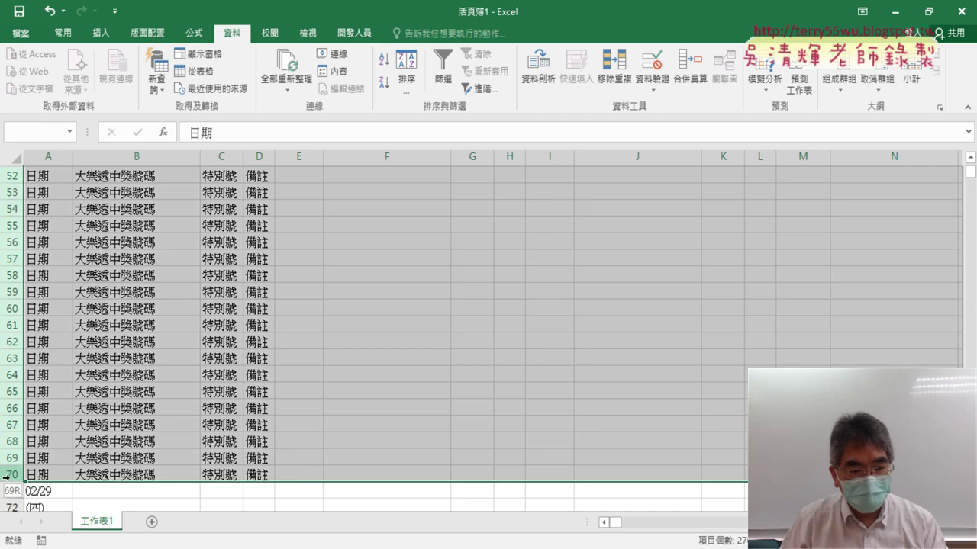
right_click(151, 347)
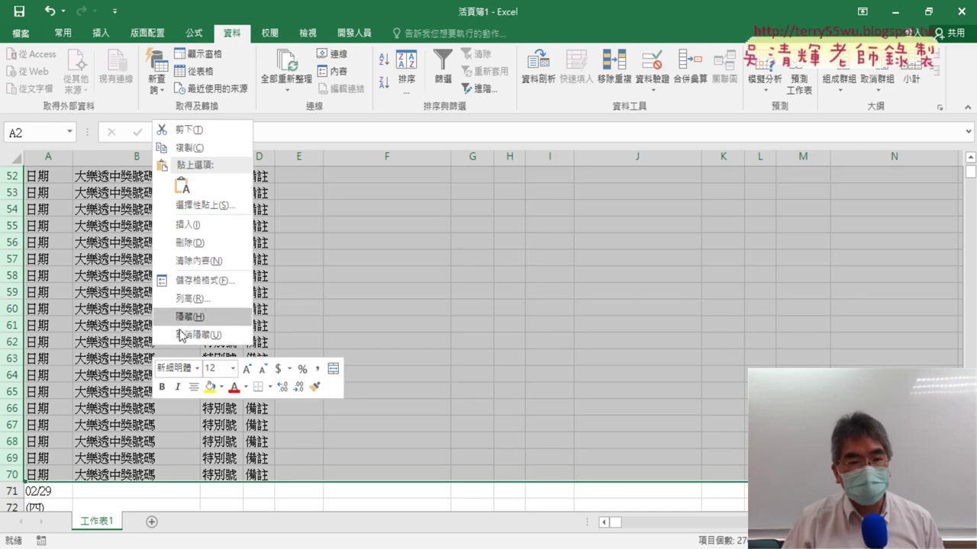
click(189, 243)
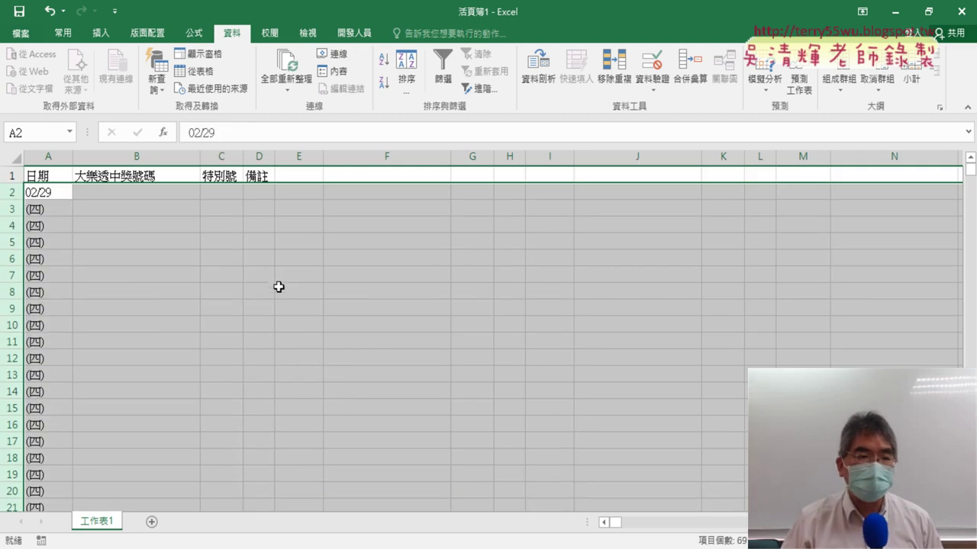
click(54, 177)
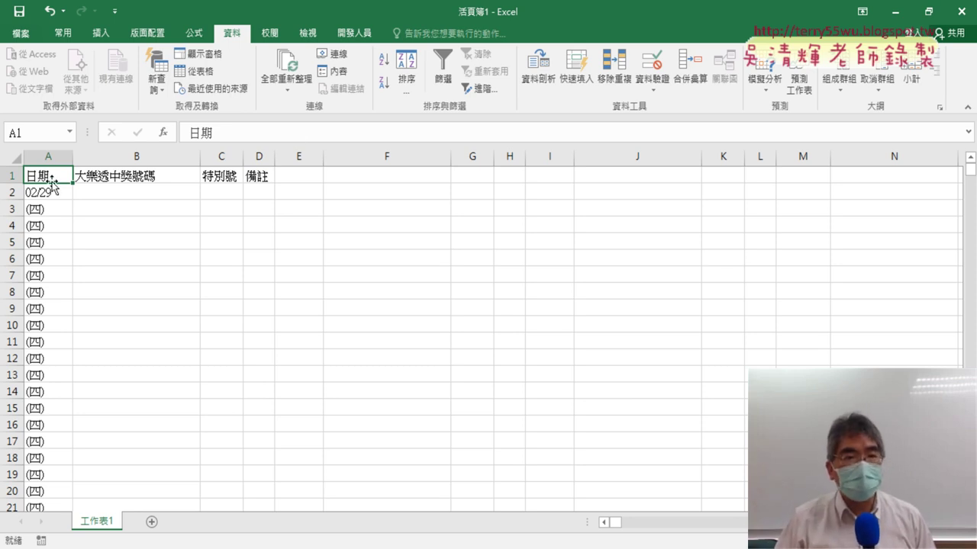
Step: Sort the sheet A→Z by date and find where the filled data in columns A and B ends
click(385, 67)
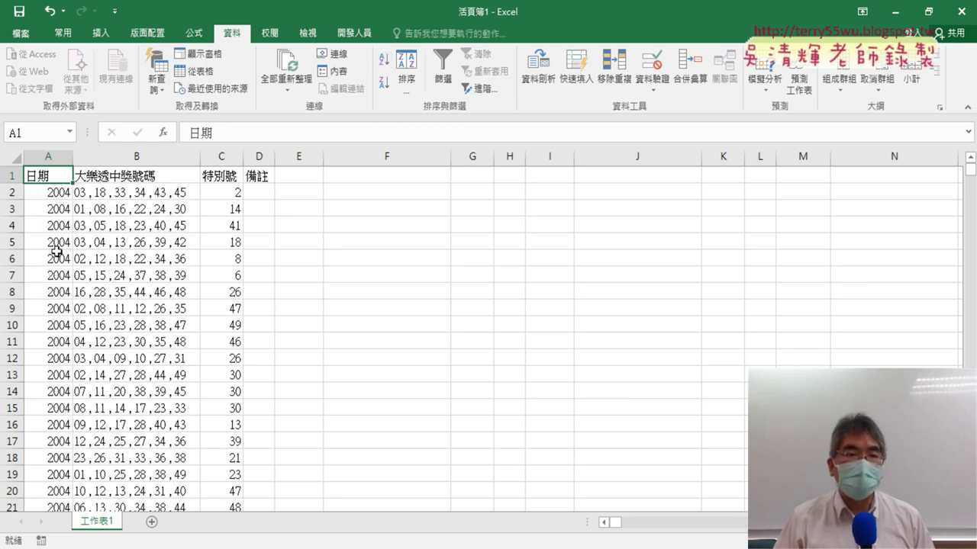
click(58, 194)
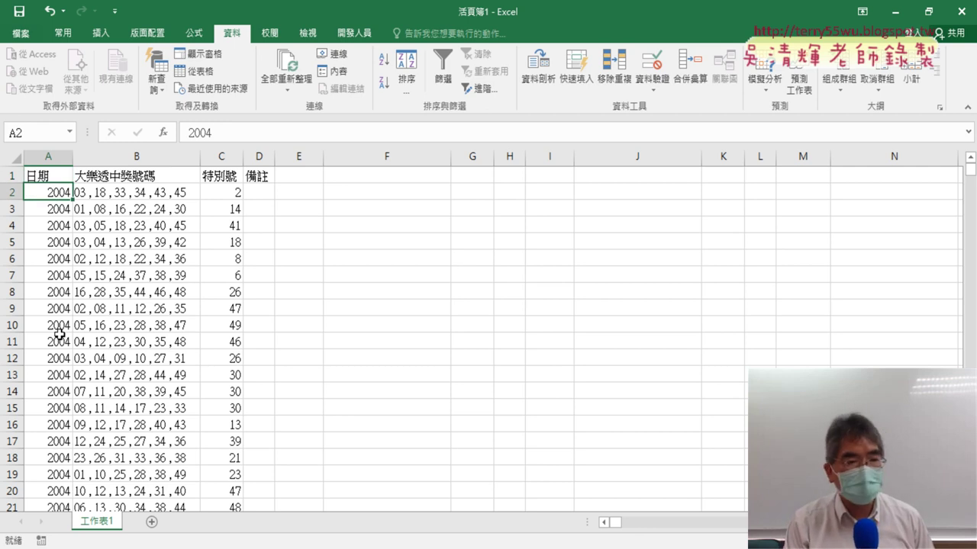
key(ctrl+Down)
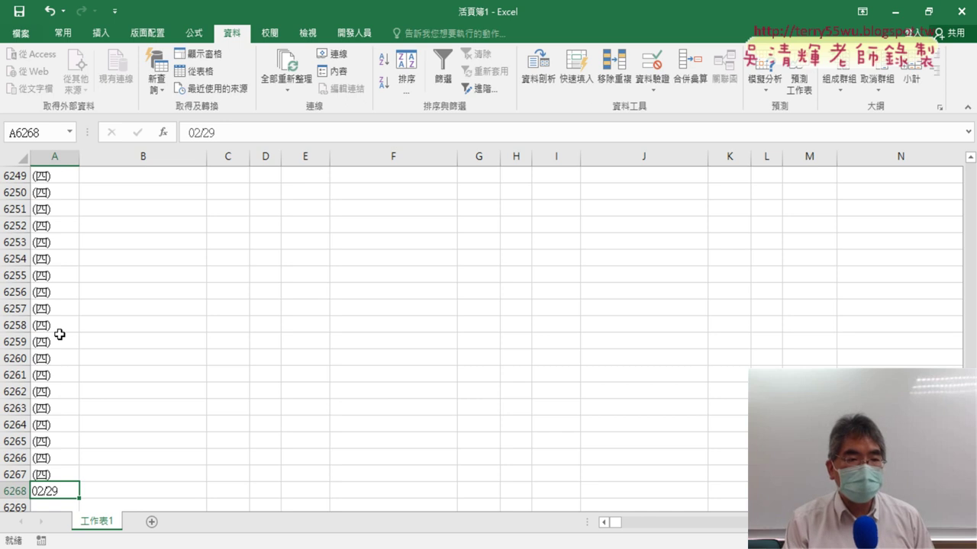
key(ctrl+Home)
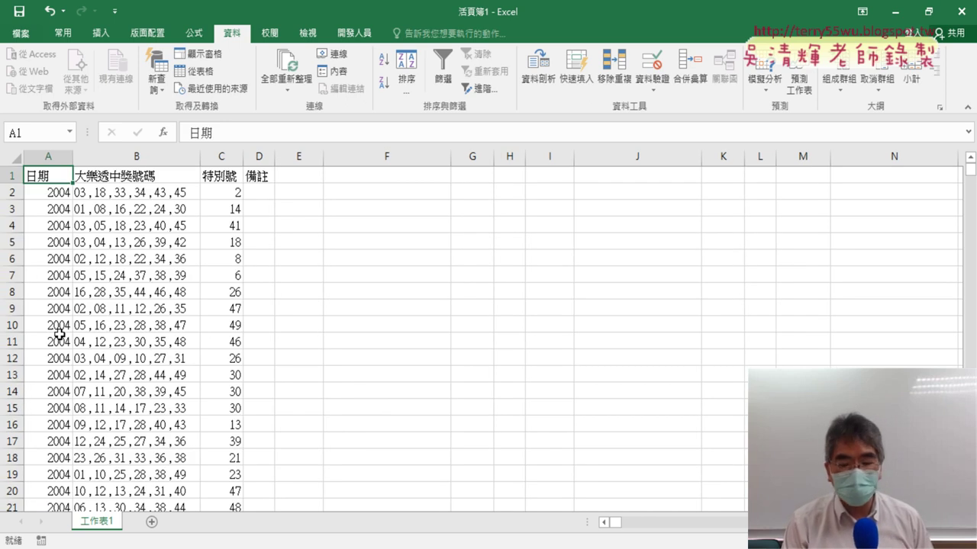
key(ctrl+Down)
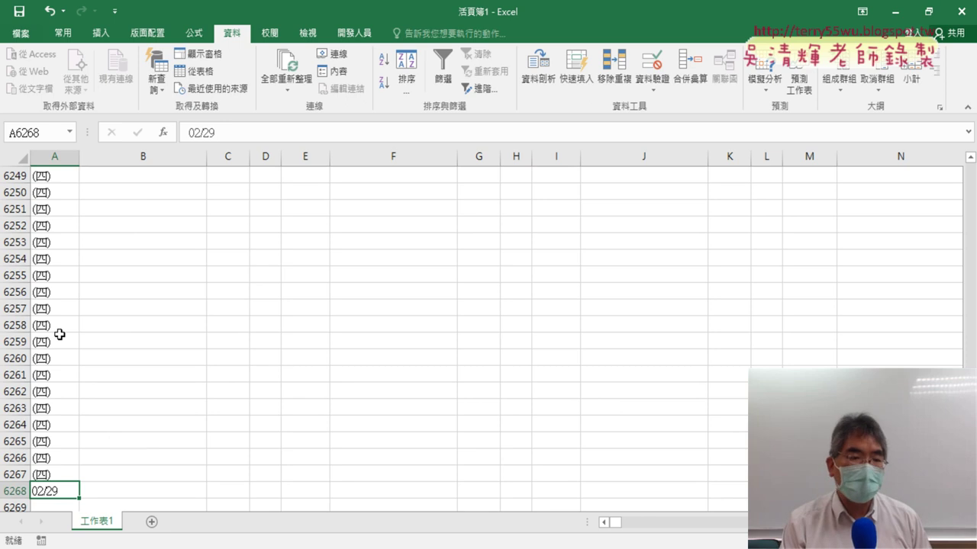
key(ctrl+Home)
key(Right)
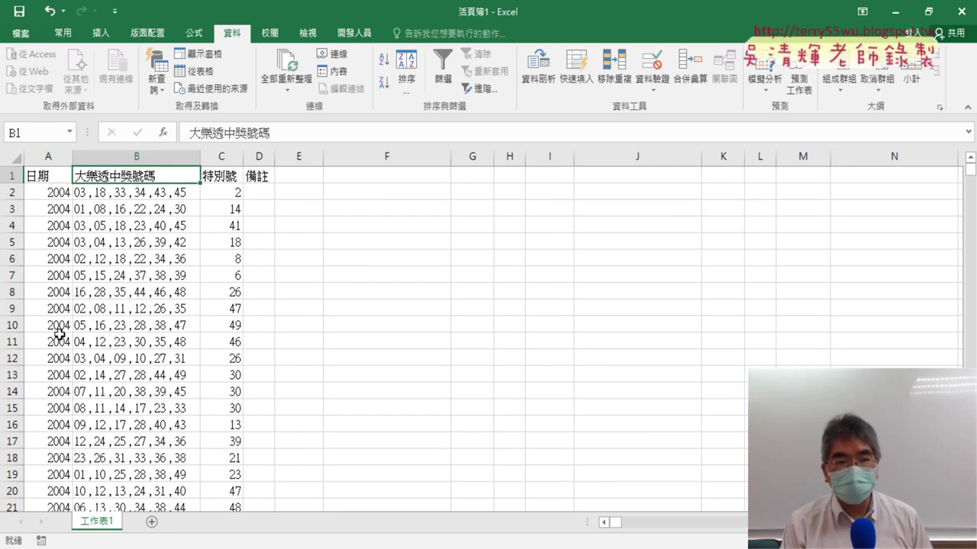
key(ctrl+Down)
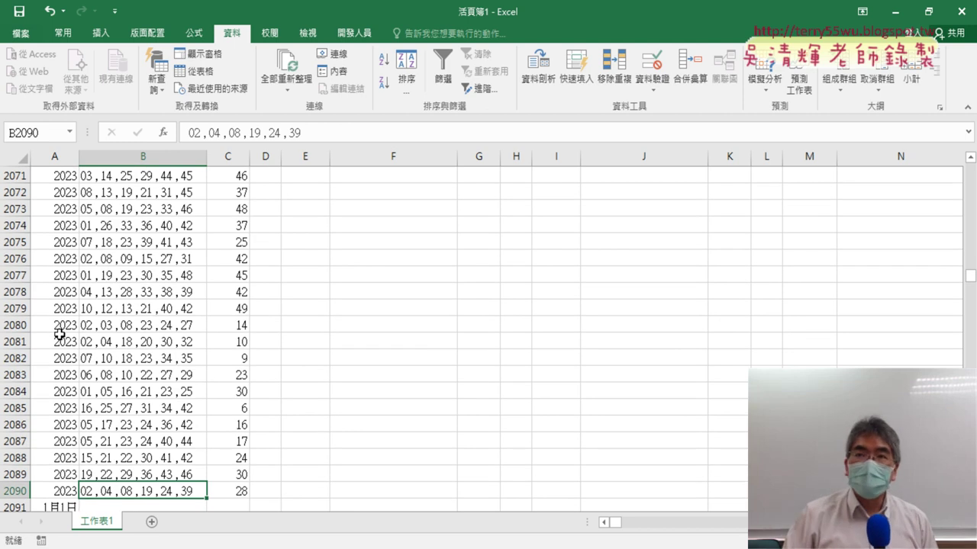
scroll(64, 334, down, 3)
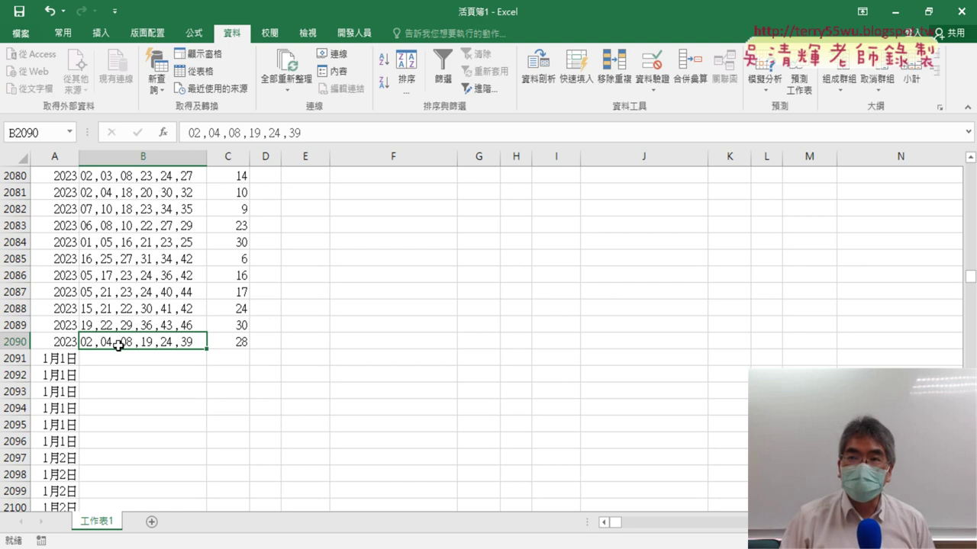
Step: Confirm the last draw record sits in row 2090, with leftover rows starting at 2091
click(14, 358)
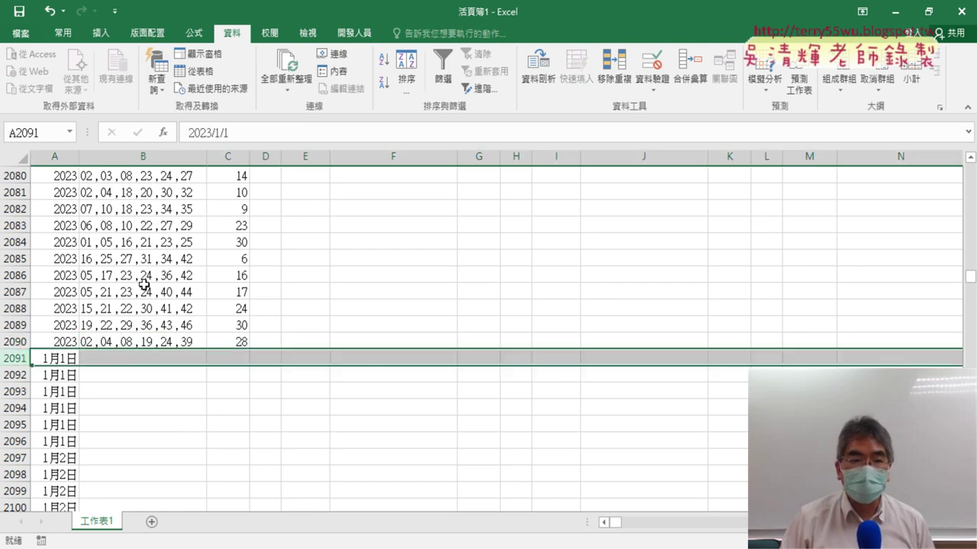
click(60, 341)
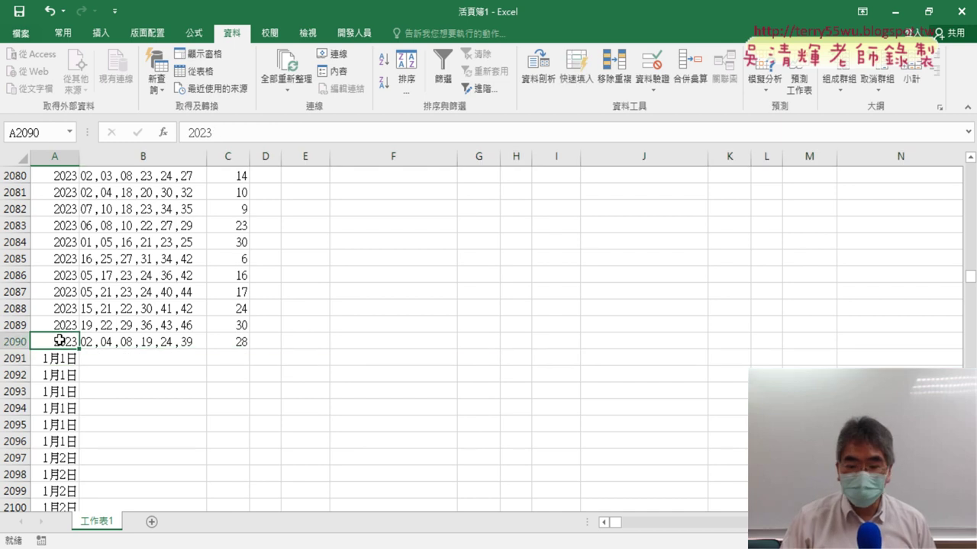
key(ctrl+Down)
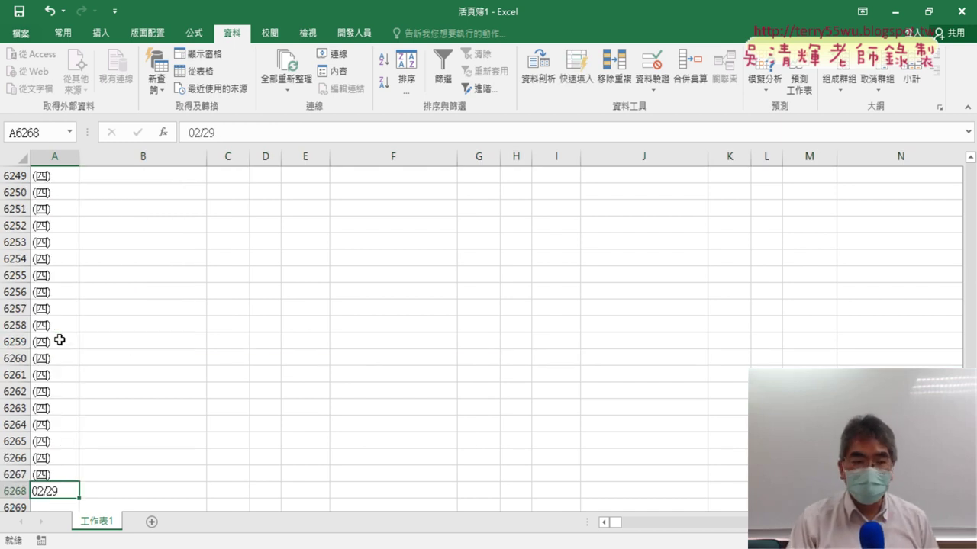
key(ctrl+Up)
key(Right)
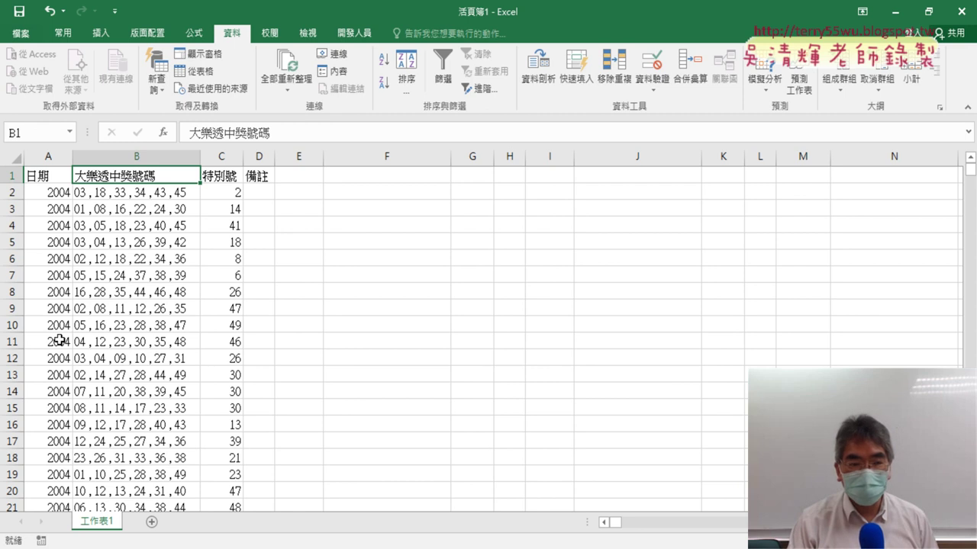
key(ctrl+Down)
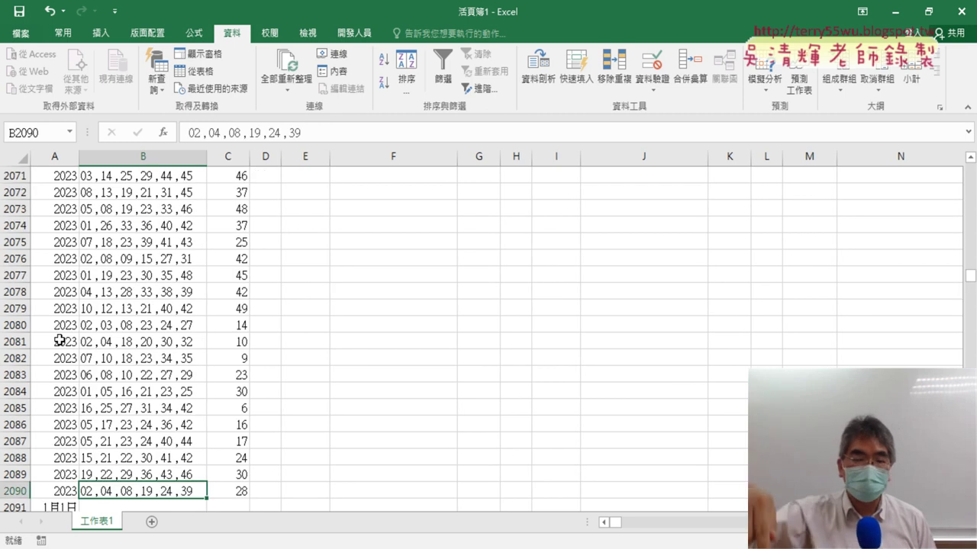
scroll(61, 343, down, 3)
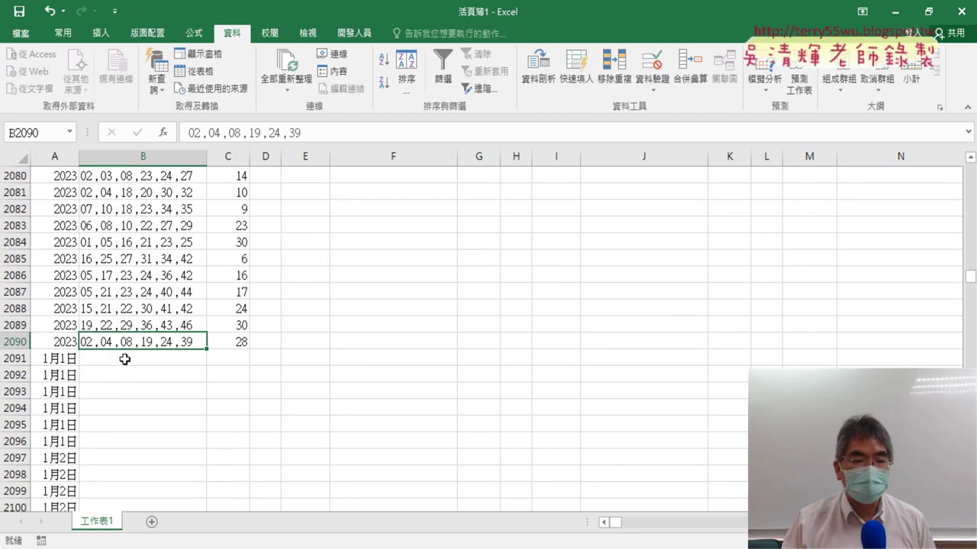
Step: Select the leftover rows 2091 to 6268 and delete them
click(125, 359)
click(16, 358)
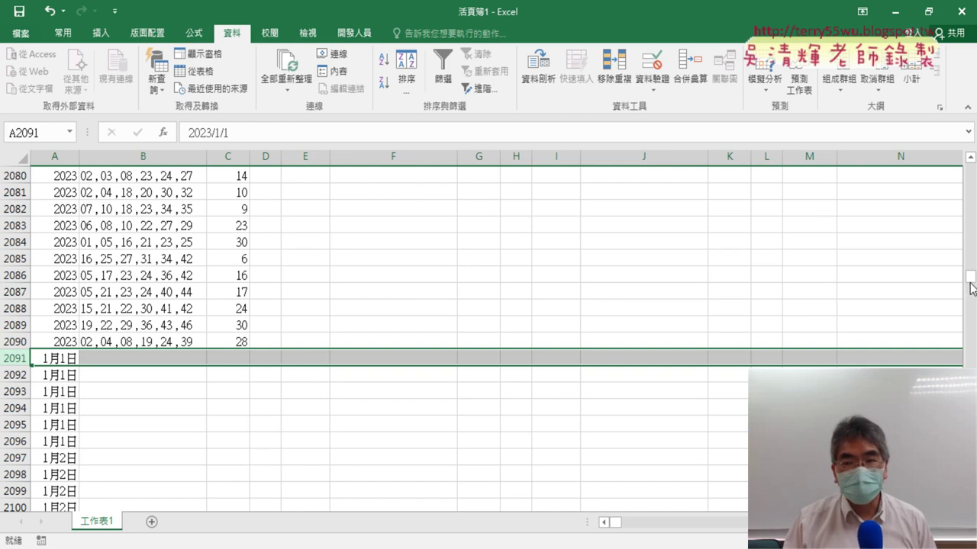
drag(972, 289, 971, 295)
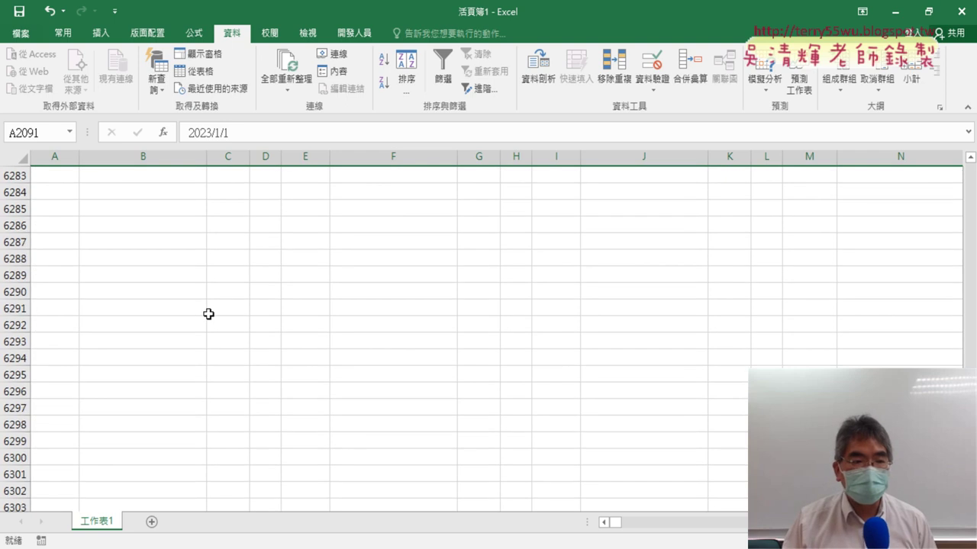
scroll(195, 313, up, 6)
scroll(145, 302, up, 1)
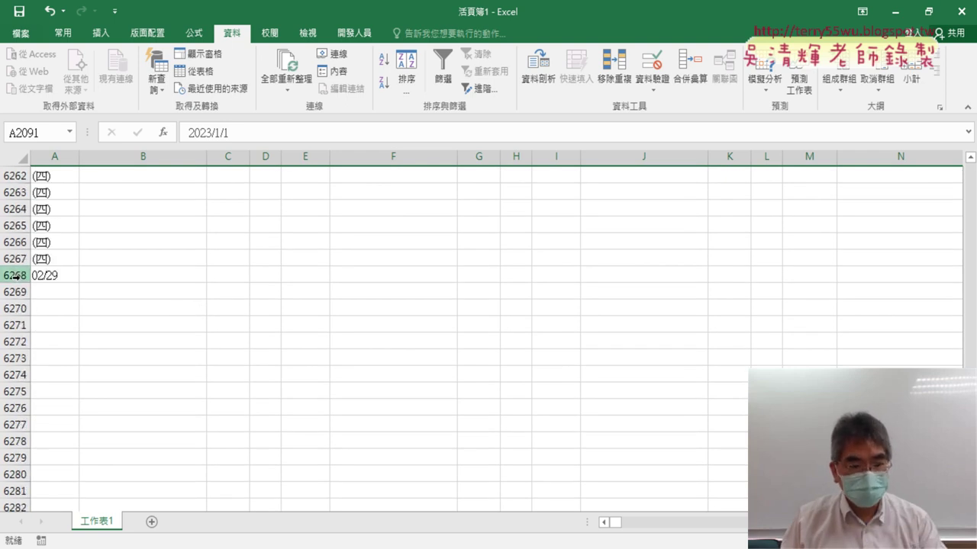
shift+click(15, 276)
right_click(61, 242)
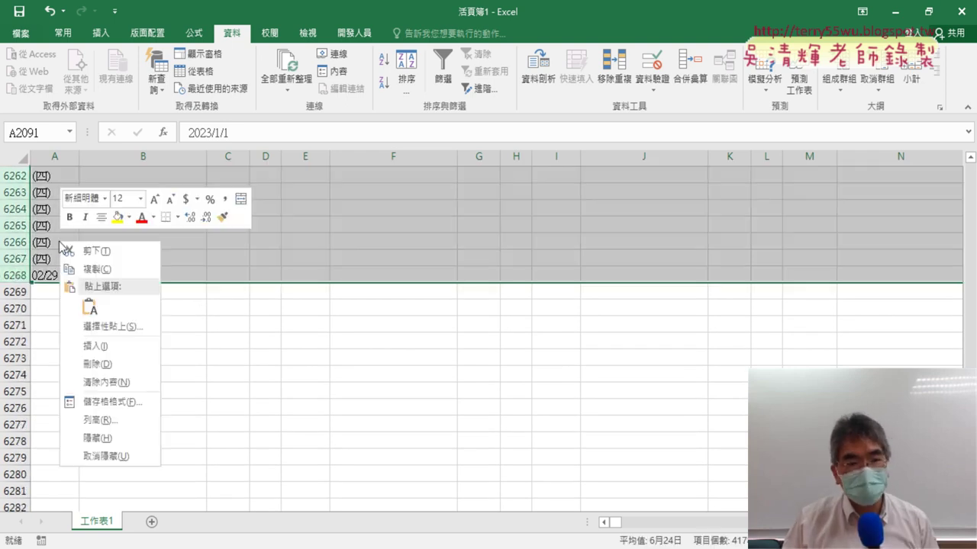
click(109, 365)
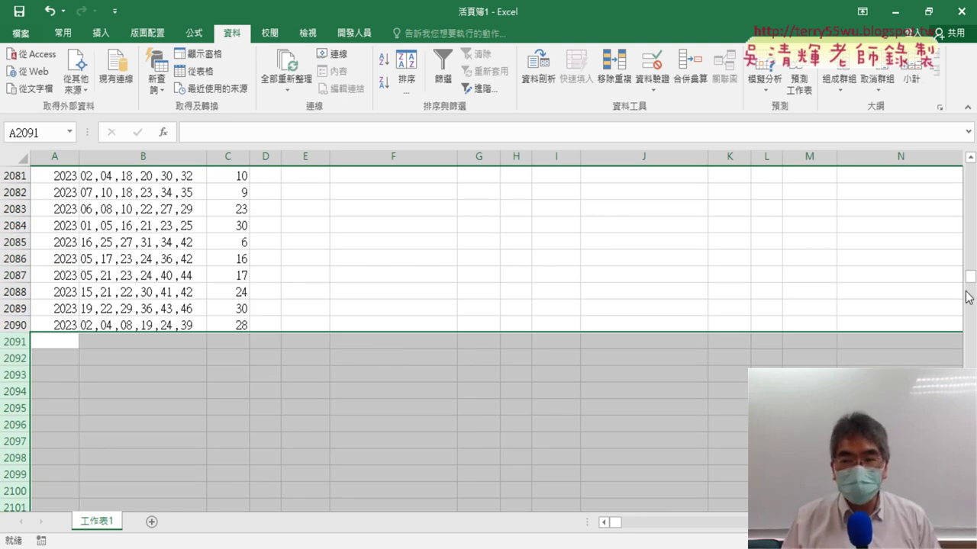
drag(970, 276, 970, 169)
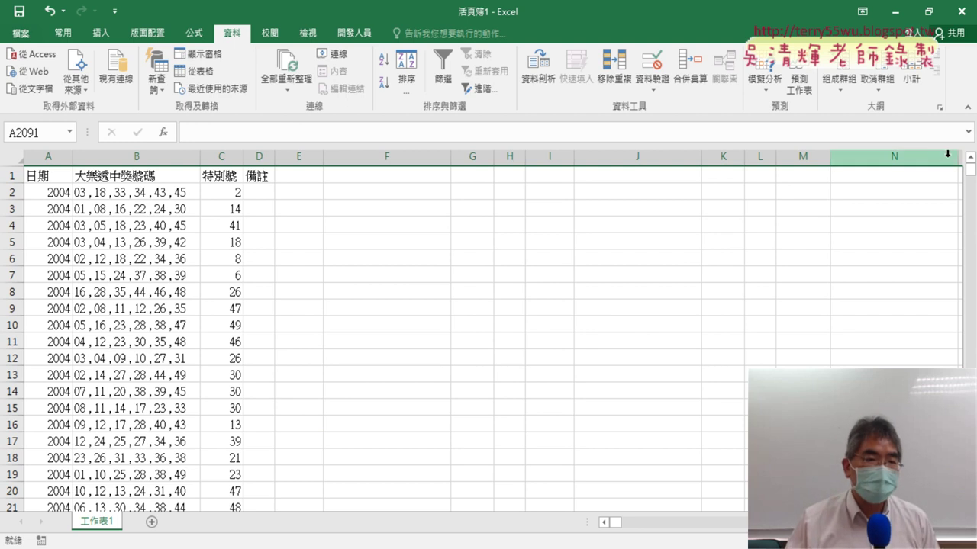
click(136, 190)
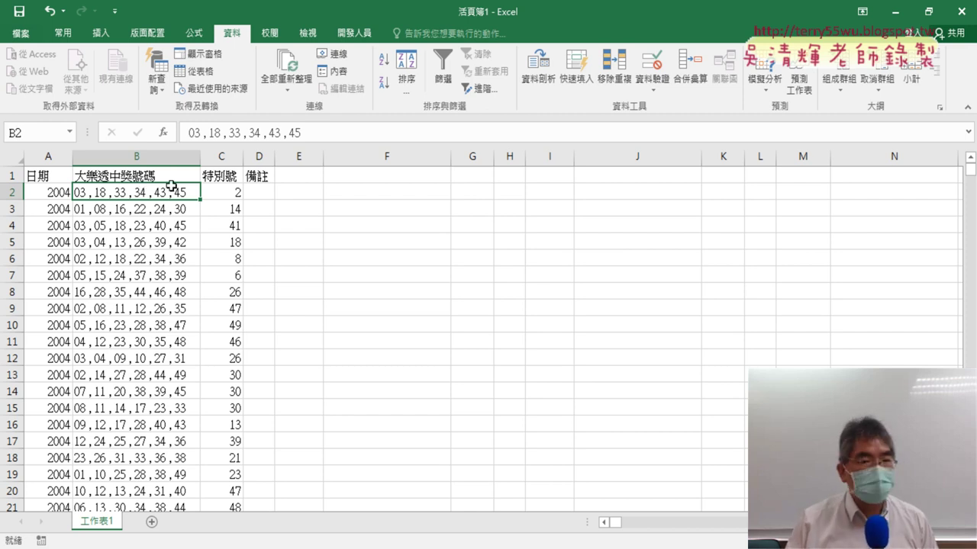
click(261, 176)
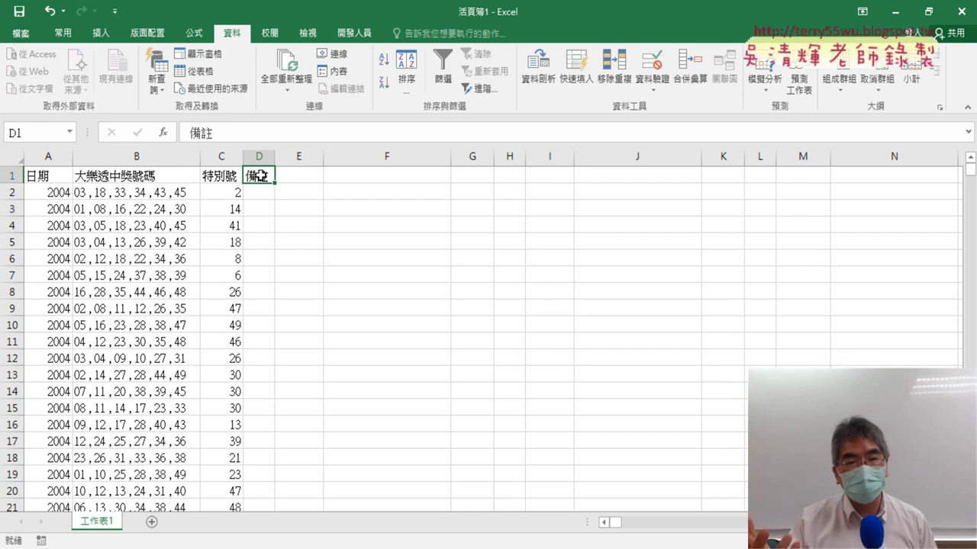
text(1)
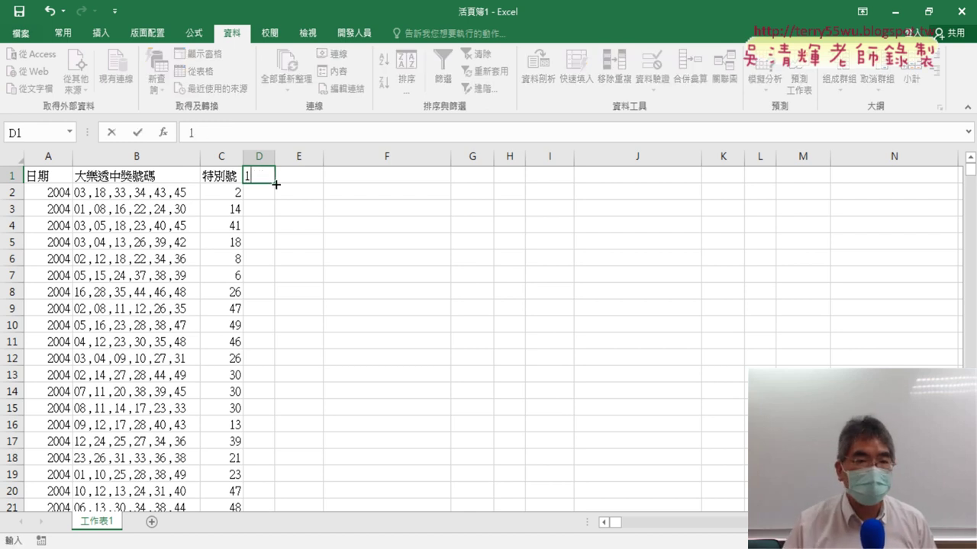
drag(273, 183, 569, 186)
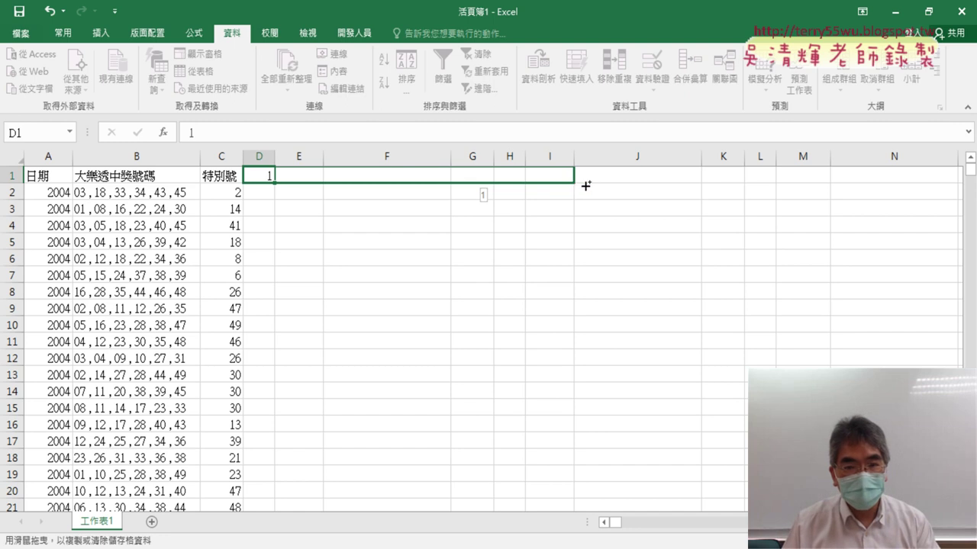
mouse_move(556, 185)
mouse_down()
mouse_move(532, 183)
mouse_move(571, 190)
mouse_up()
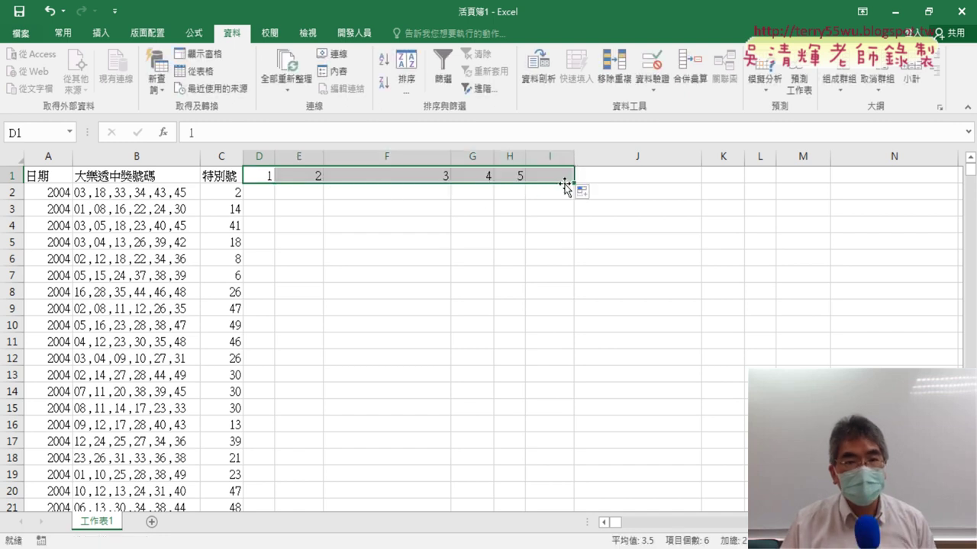
click(264, 157)
drag(264, 157, 550, 157)
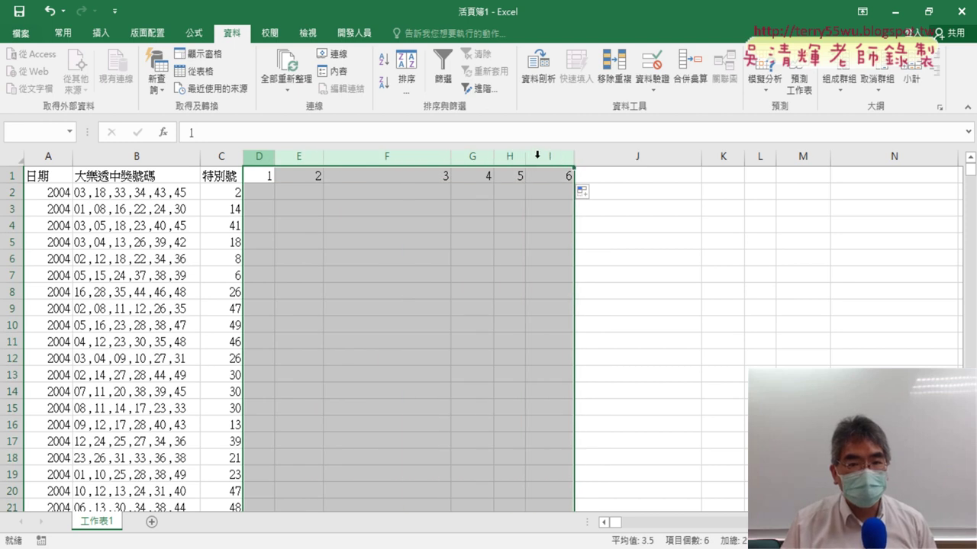
drag(322, 157, 302, 157)
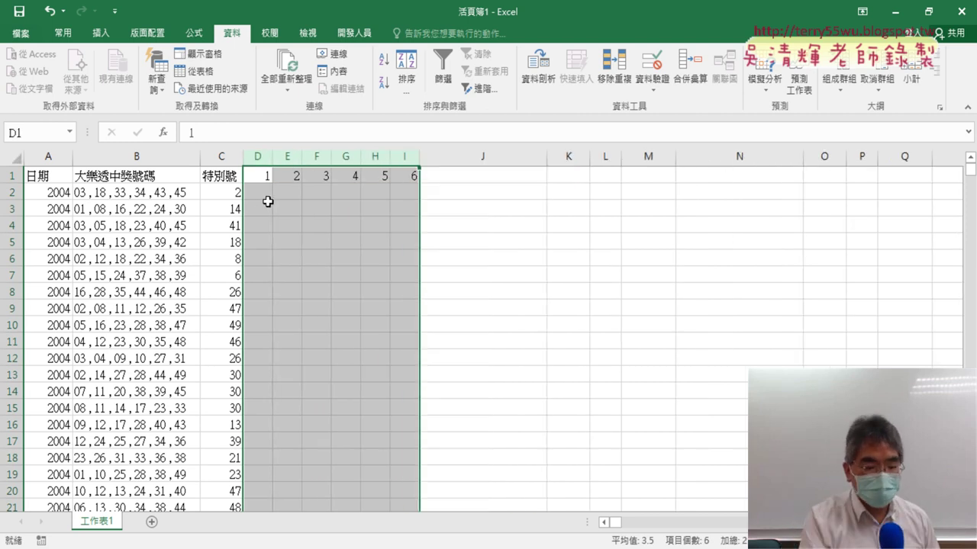
mouse_move(185, 205)
mouse_down()
mouse_move(77, 200)
mouse_move(188, 203)
mouse_up()
mouse_move(92, 183)
mouse_down()
mouse_move(92, 205)
mouse_move(150, 205)
mouse_move(167, 218)
mouse_up()
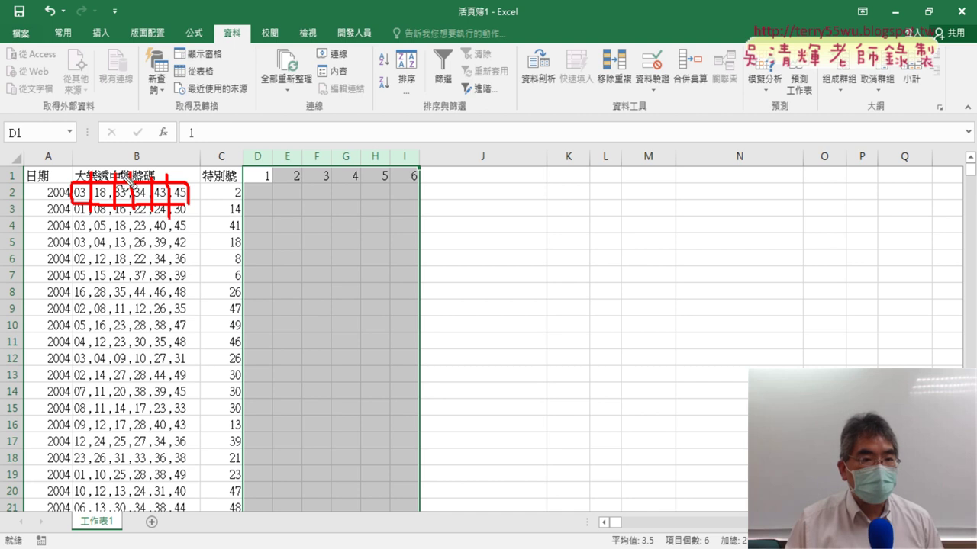
Step: Leave the pen annotations and select column B with the comma-separated winning-number strings
mouse_move(80, 164)
mouse_down()
mouse_move(225, 139)
mouse_move(243, 182)
mouse_move(251, 169)
mouse_up()
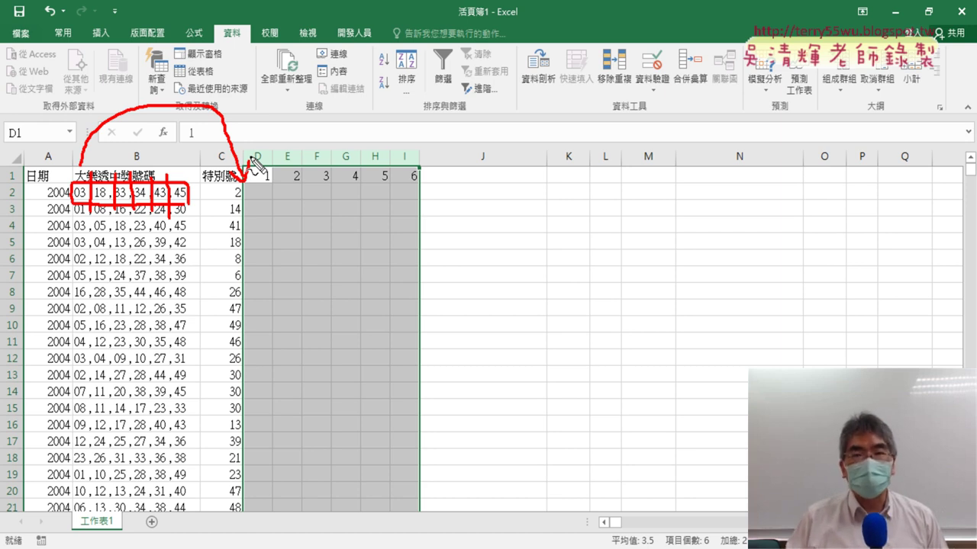
drag(551, 109, 549, 105)
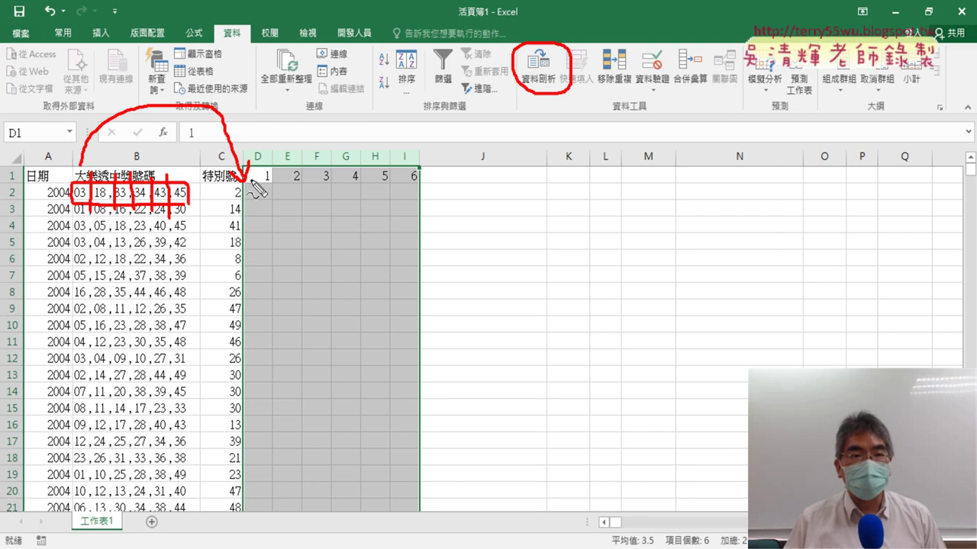
drag(245, 167, 437, 188)
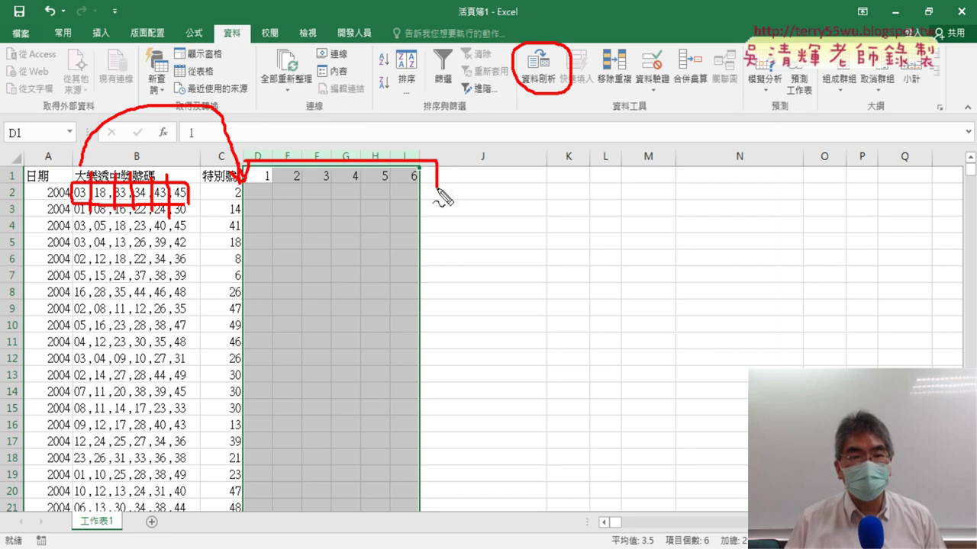
drag(253, 187, 435, 190)
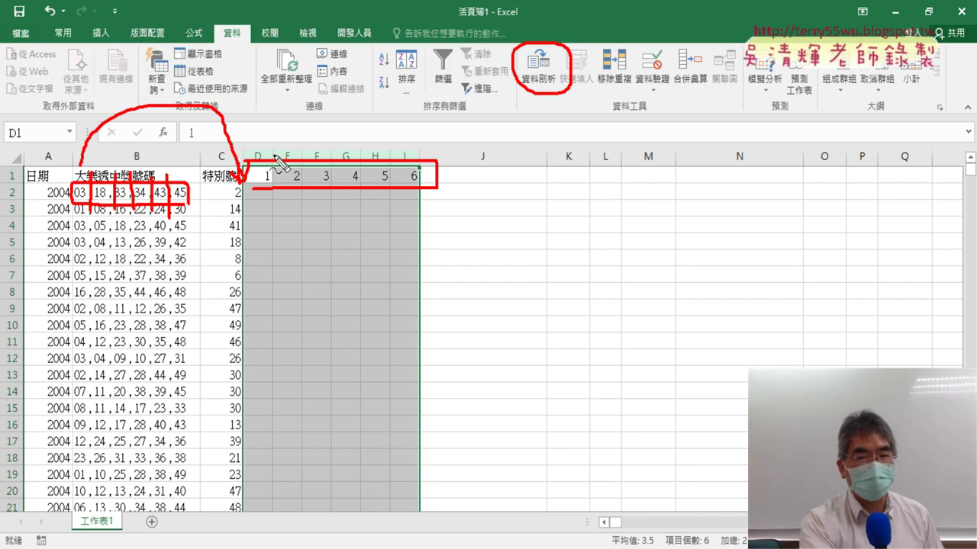
key(Escape)
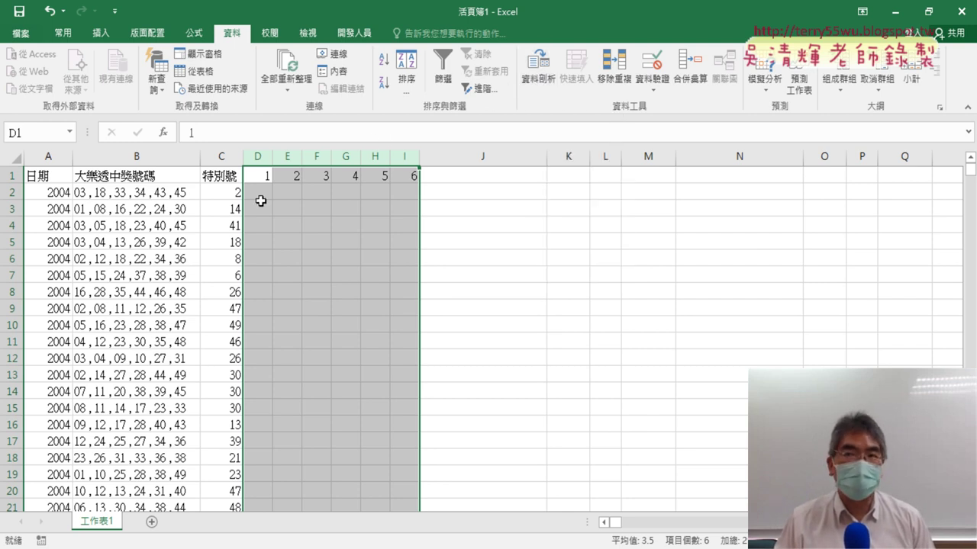
click(137, 156)
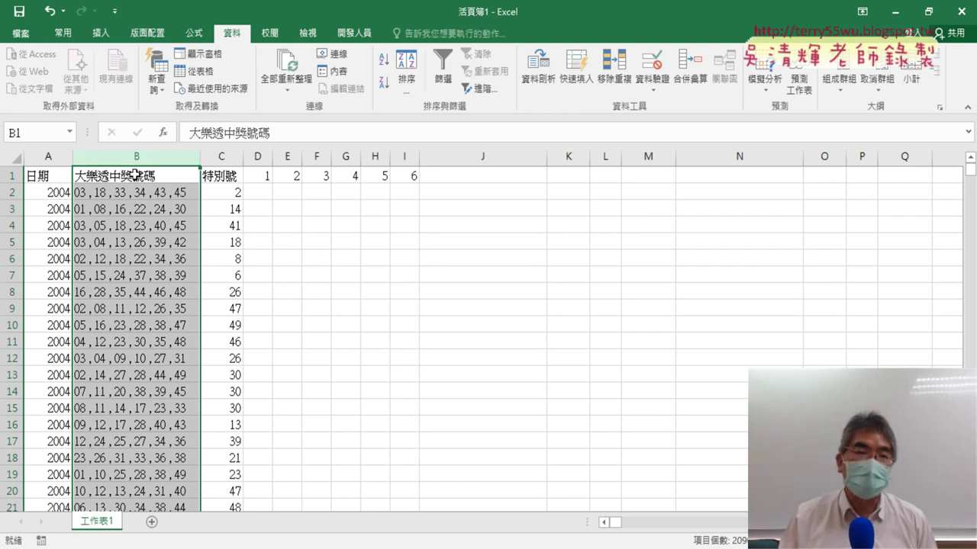
Step: Select B2:B2090 and launch the Text to Columns wizard
click(139, 194)
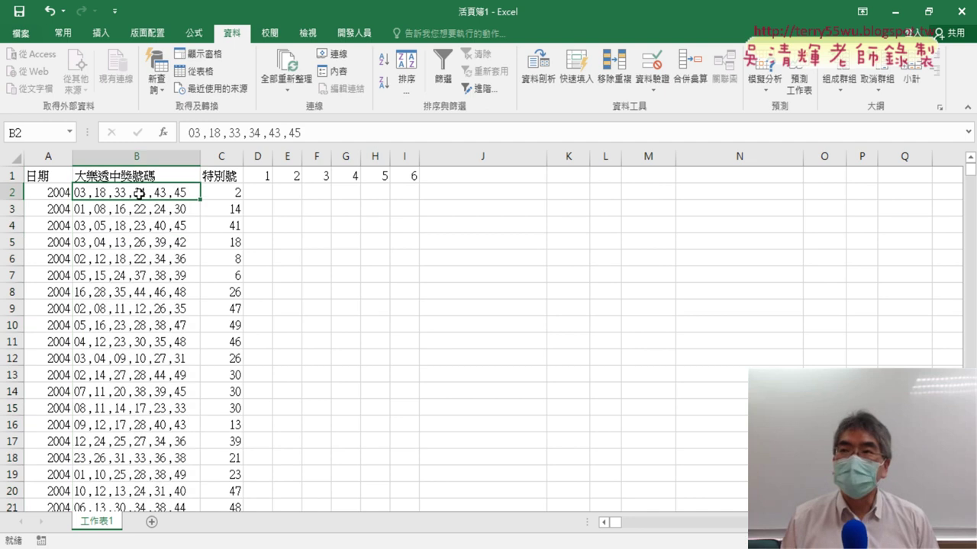
key(ctrl+shift+Down)
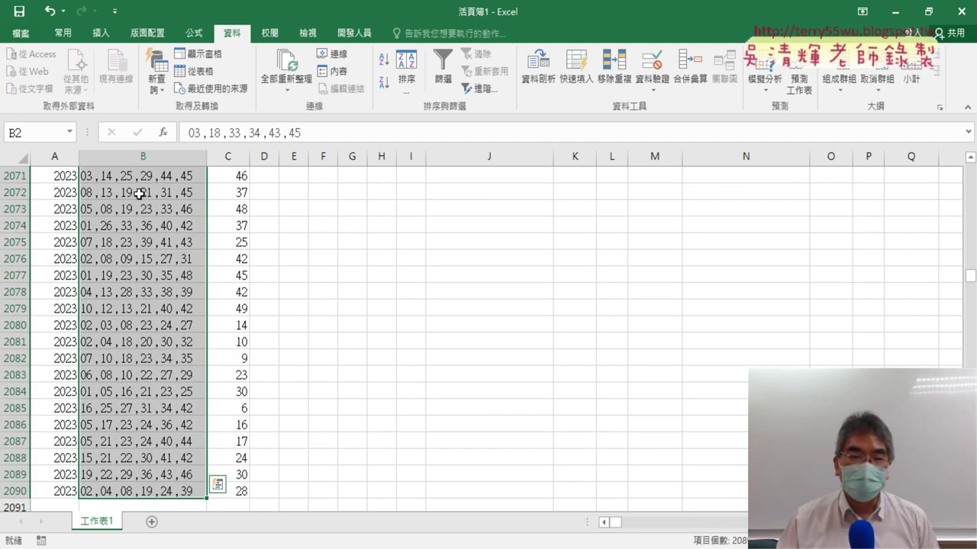
drag(970, 277, 970, 168)
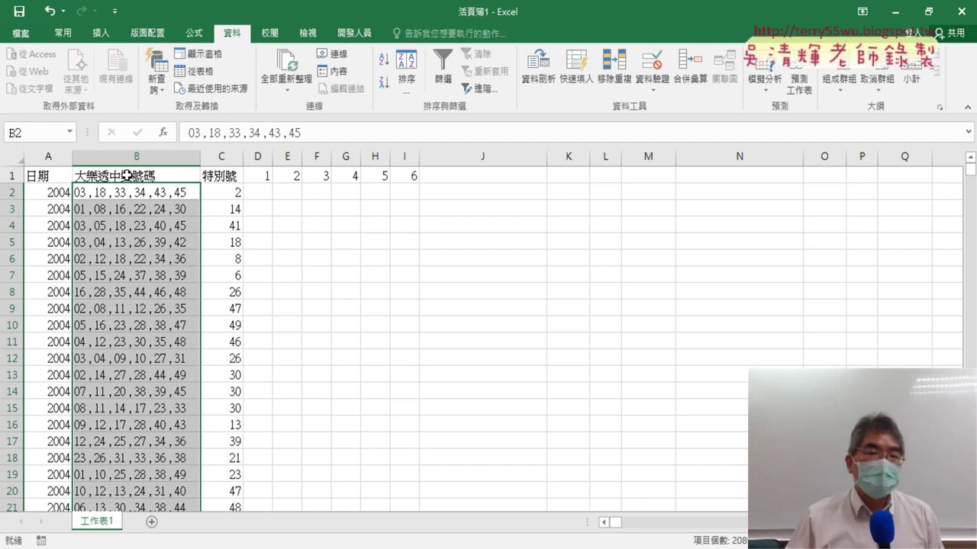
click(542, 82)
drag(489, 171, 389, 52)
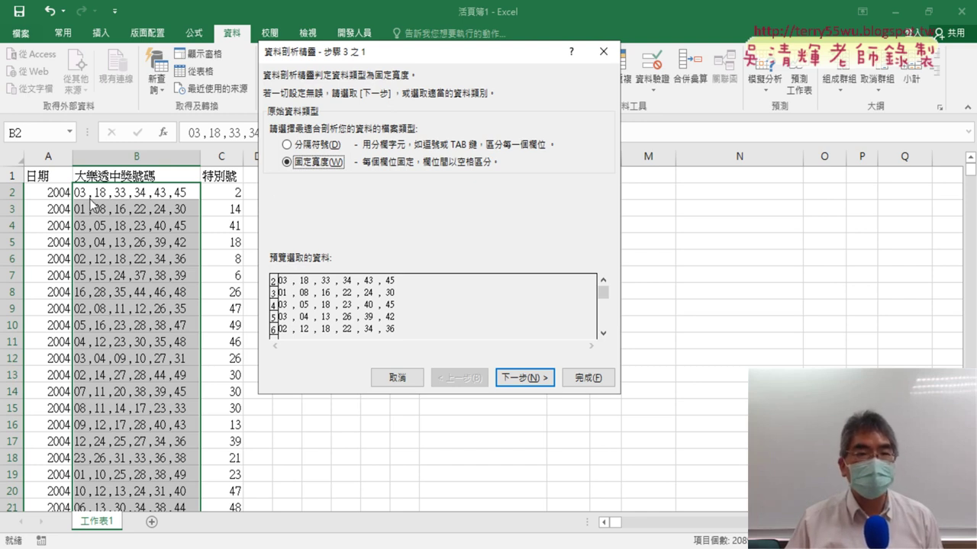
Step: Split the strings as Delimited on commas only (Tab unchecked), outputting from D2
click(315, 146)
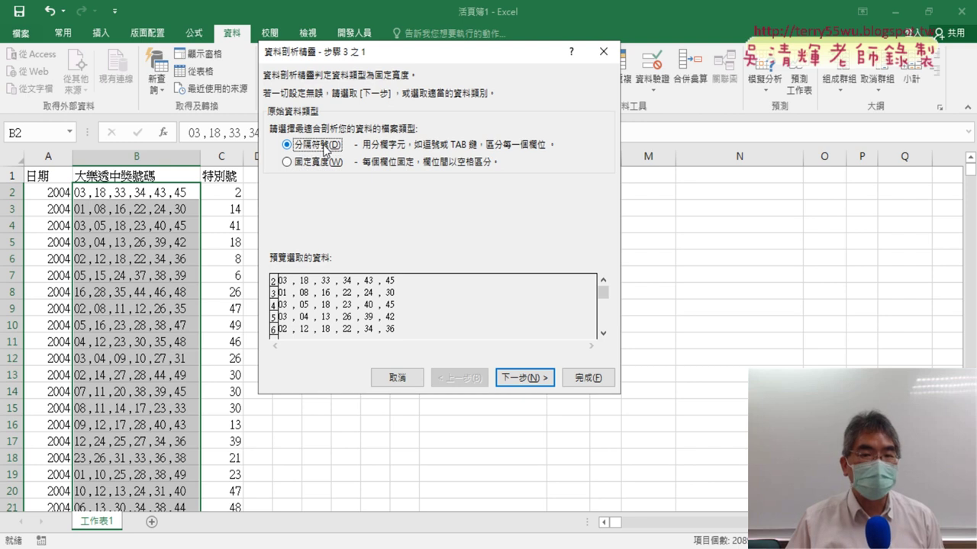
click(527, 378)
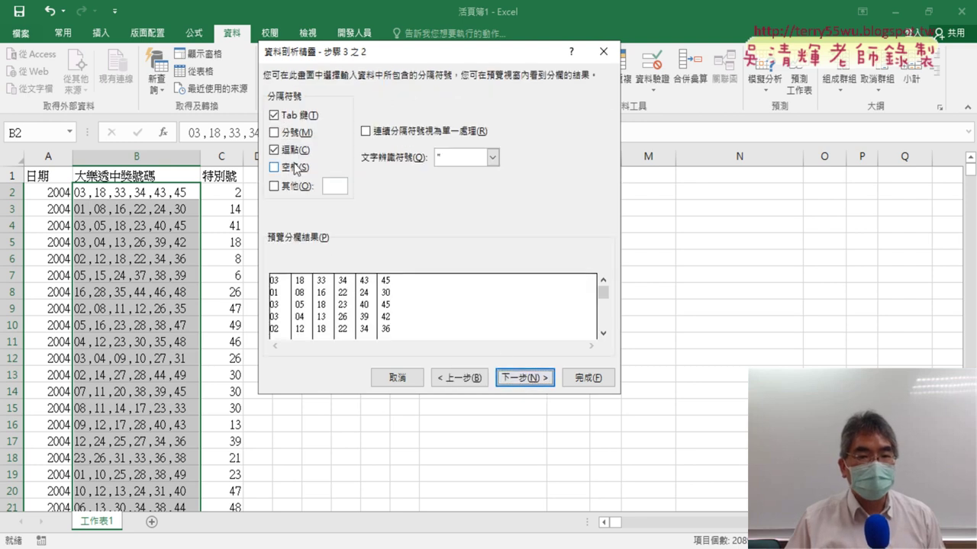
click(275, 116)
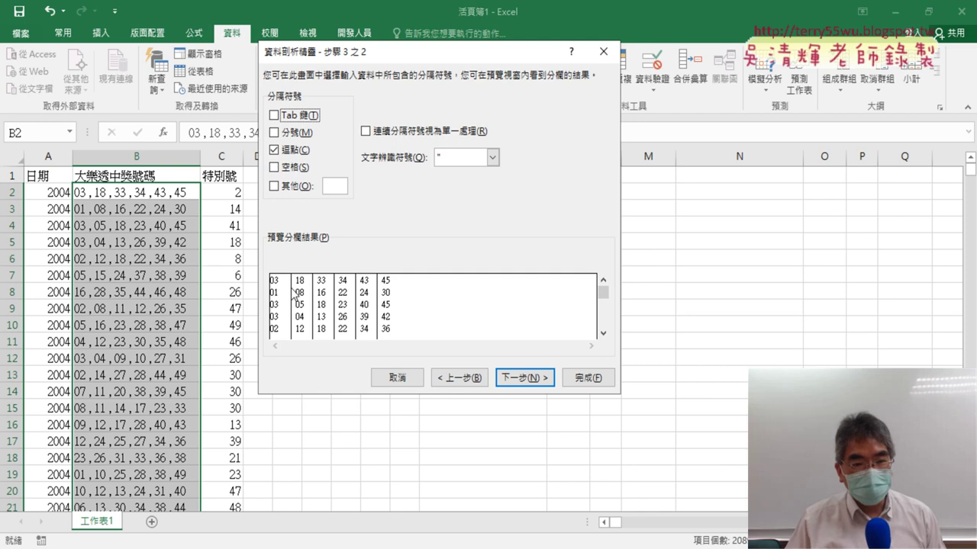
click(536, 382)
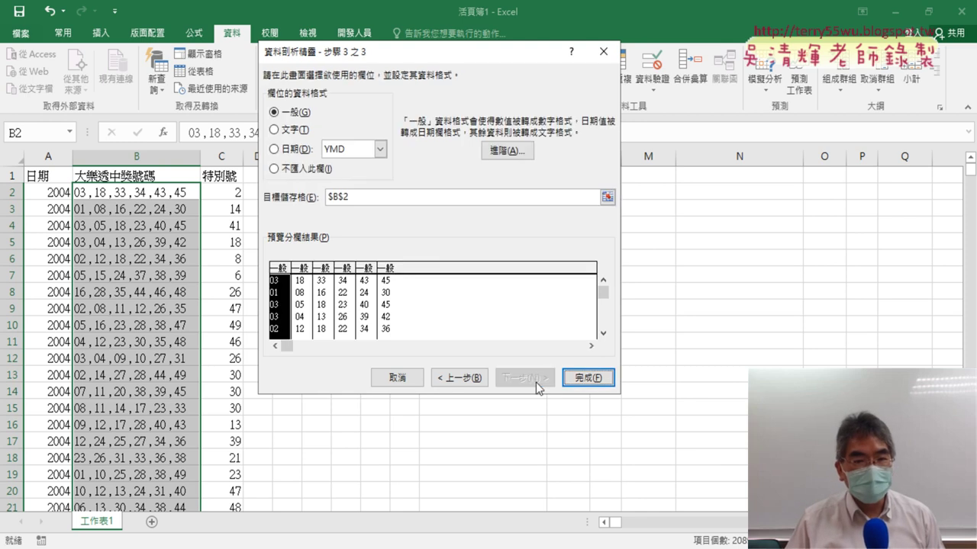
drag(453, 54, 621, 53)
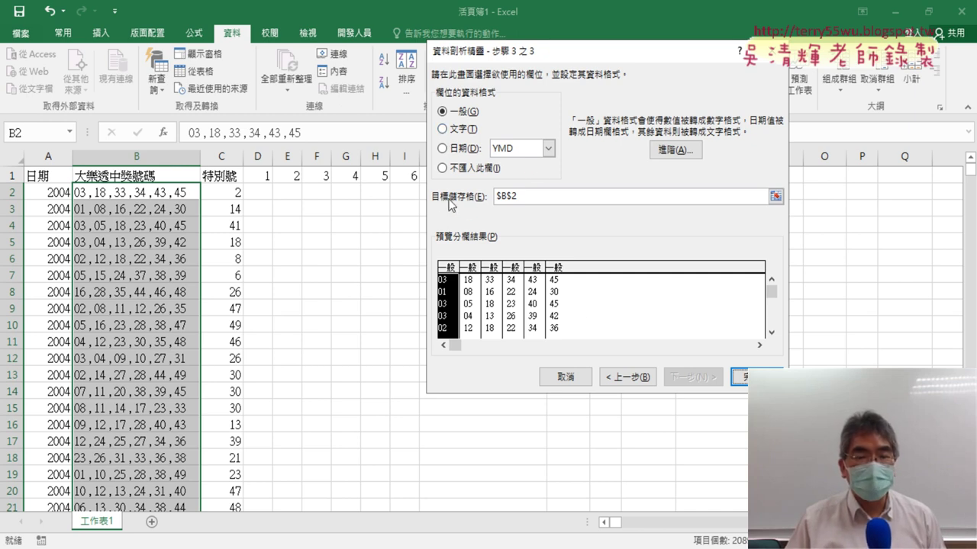
drag(517, 197, 494, 197)
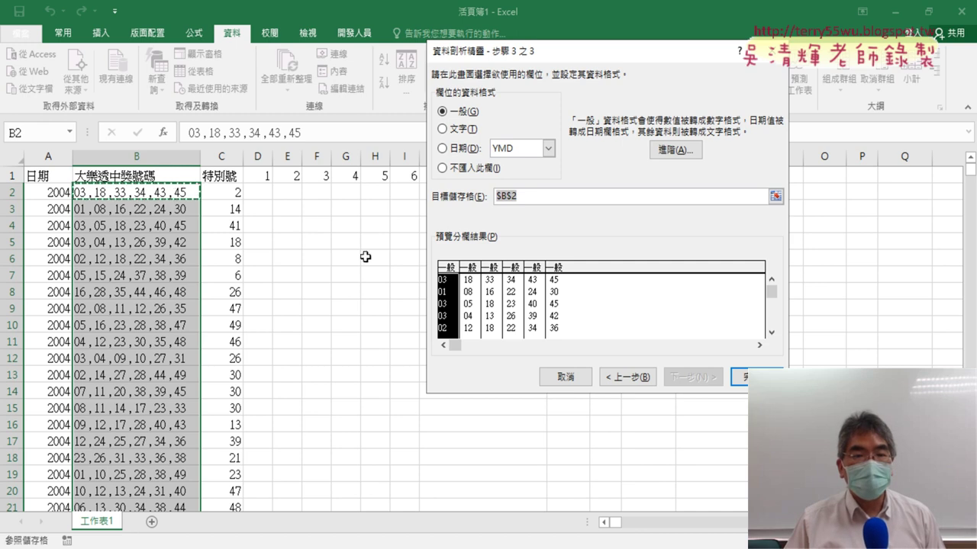
drag(519, 57, 586, 63)
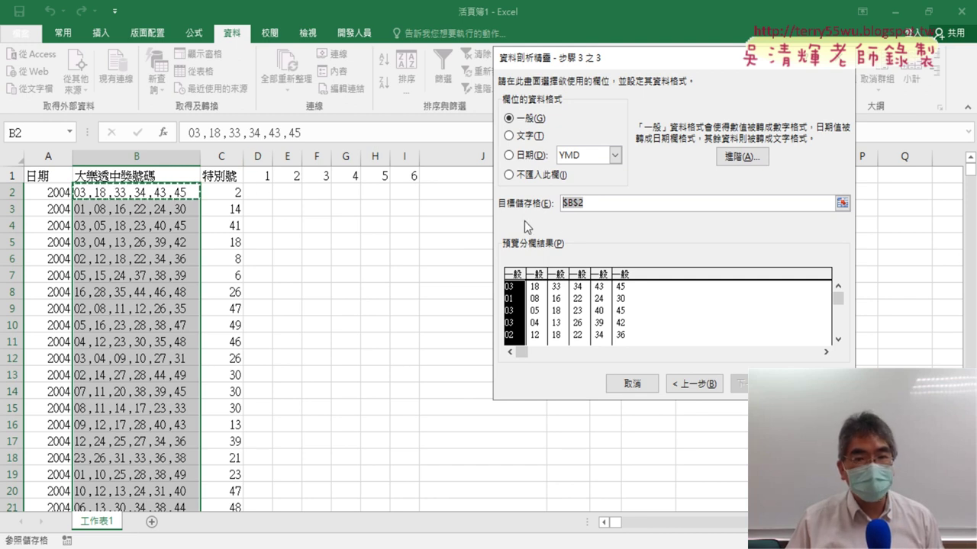
click(263, 194)
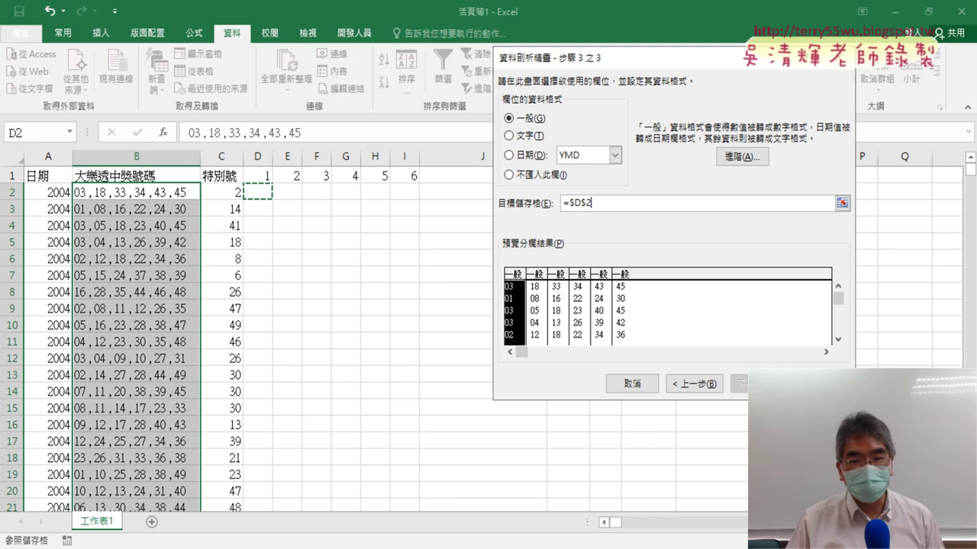
click(771, 382)
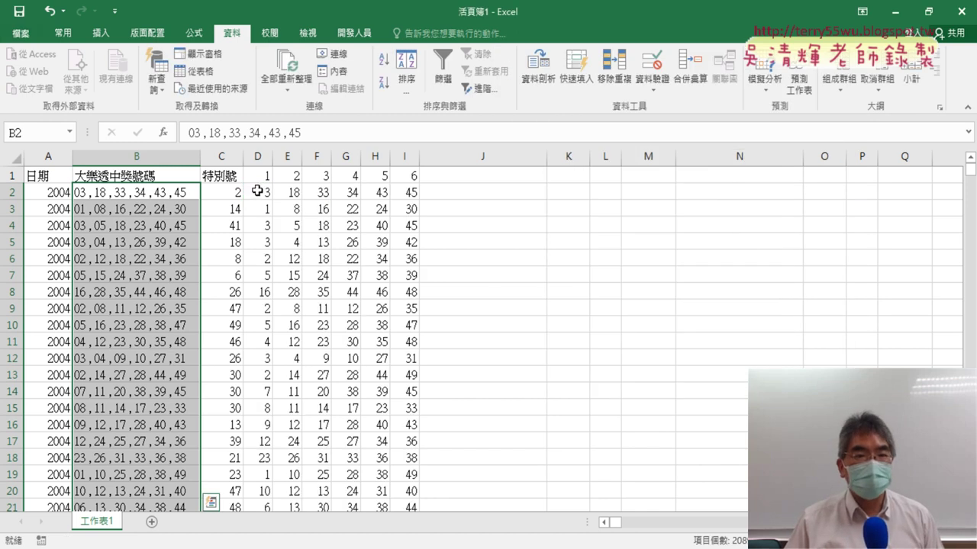
Step: Check that D2:I2 hold numbers via the status-bar sum, then select column B
drag(257, 191, 416, 191)
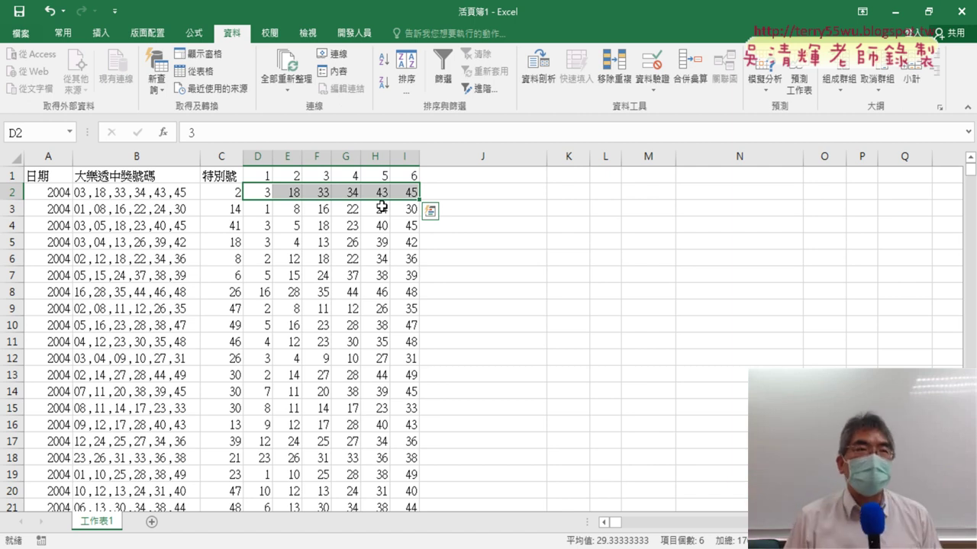
click(143, 156)
Step: Delete column B so 特別號 moves to B and the six numbers fill C–H
right_click(134, 264)
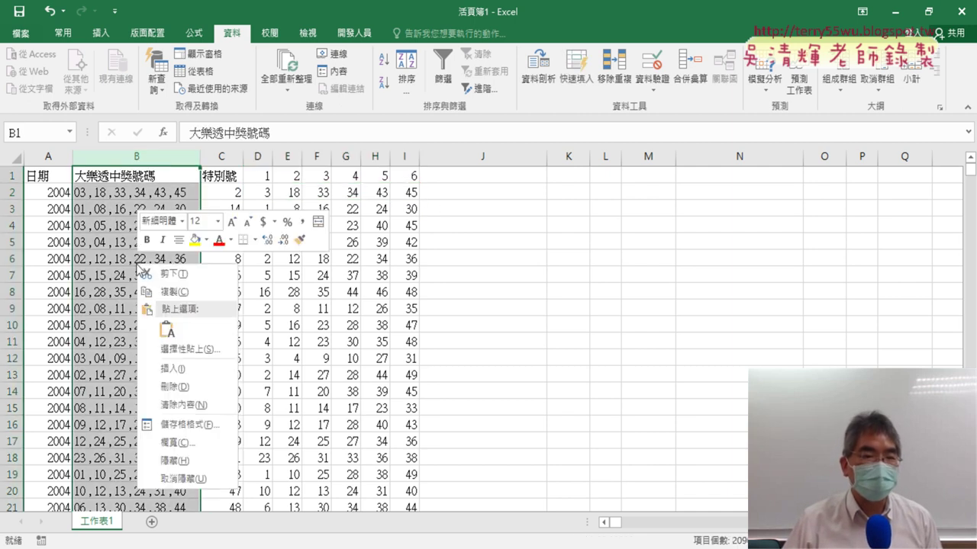
click(165, 386)
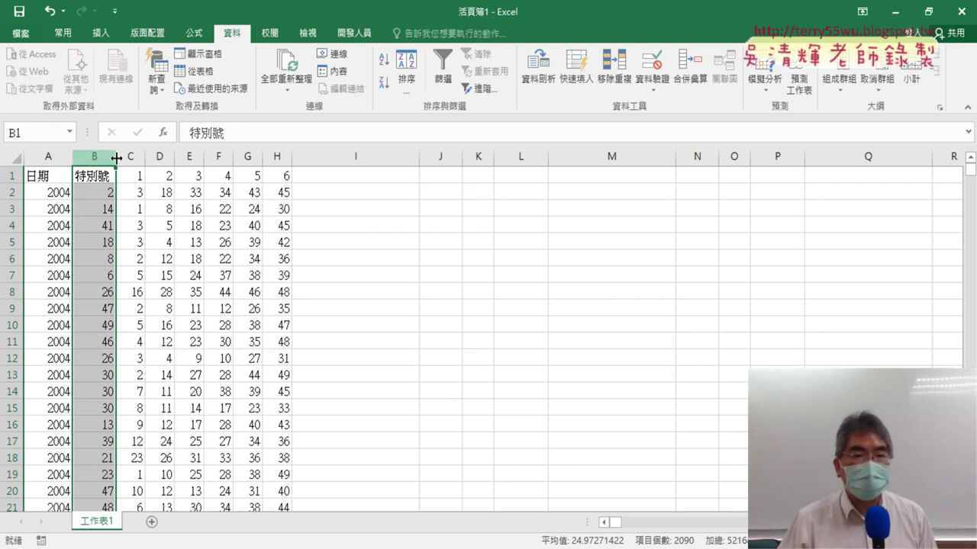
drag(116, 157, 340, 158)
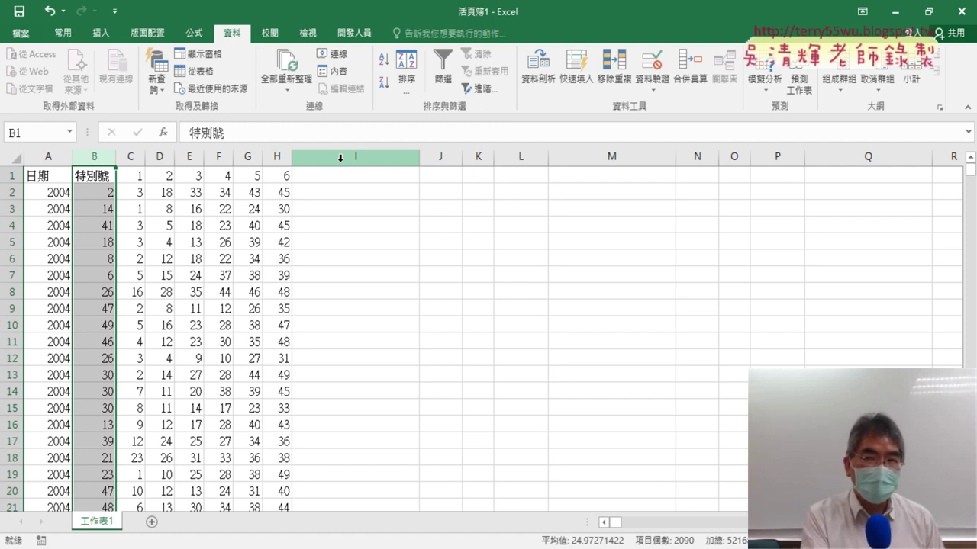
Step: Undo the column deletion and earlier edits, returning toward the raw data
key(ctrl+z)
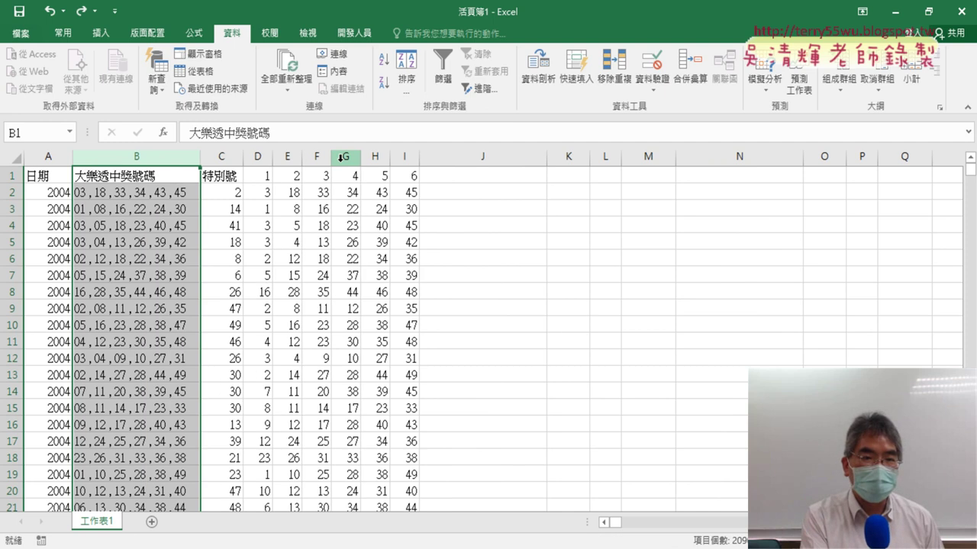
key(ctrl+z)
key(ctrl+z)
key(ctrl+z)
key(ctrl+z)
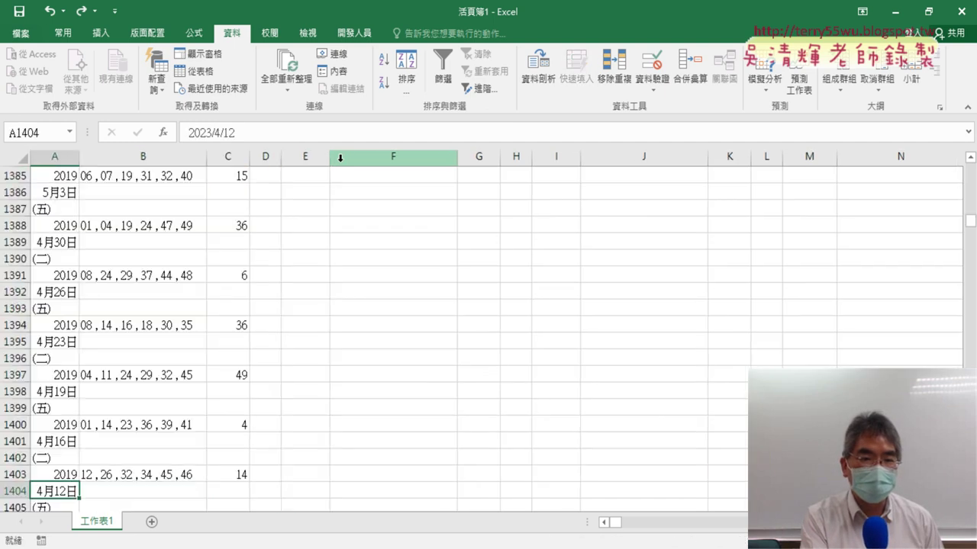
key(ctrl+z)
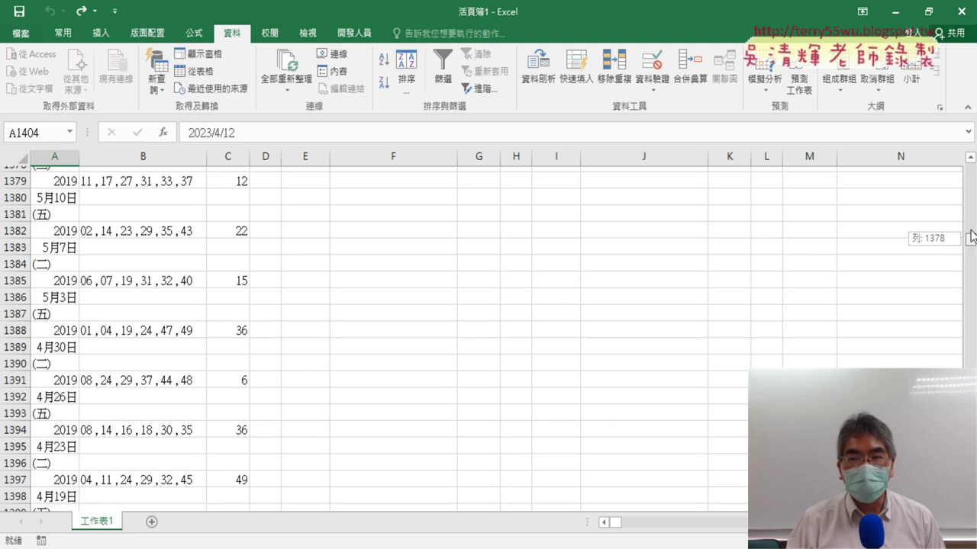
drag(970, 241, 969, 169)
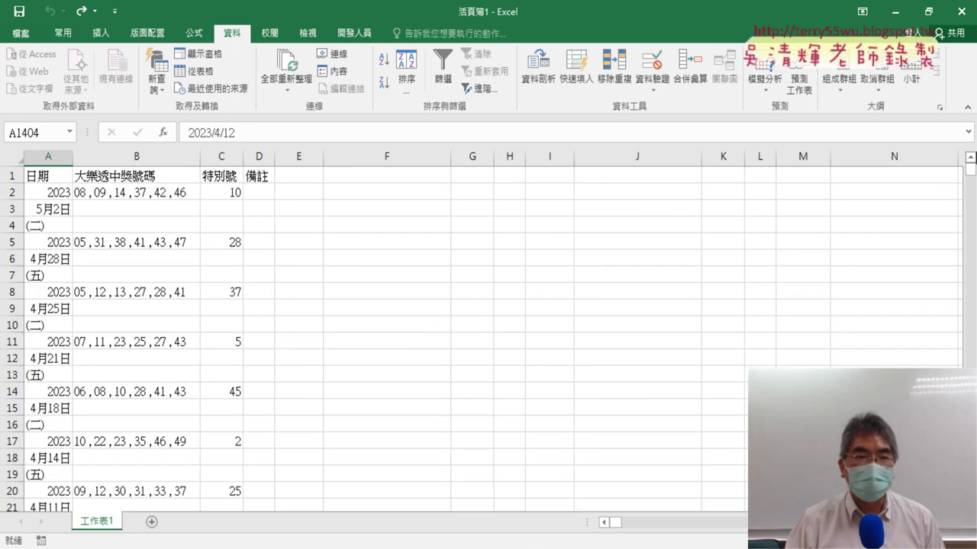
Step: Sort Z→A to group the repeated header rows at the top, then delete them
click(57, 180)
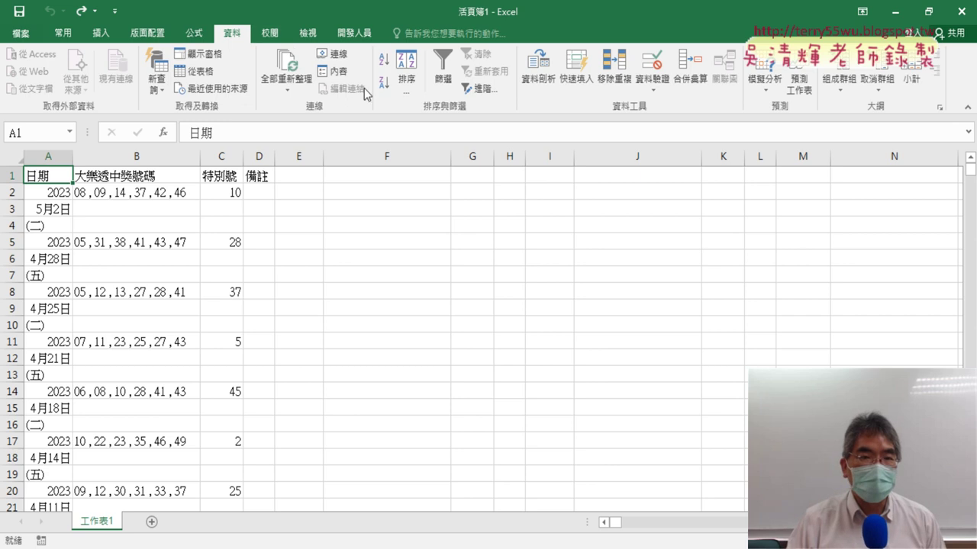
click(386, 83)
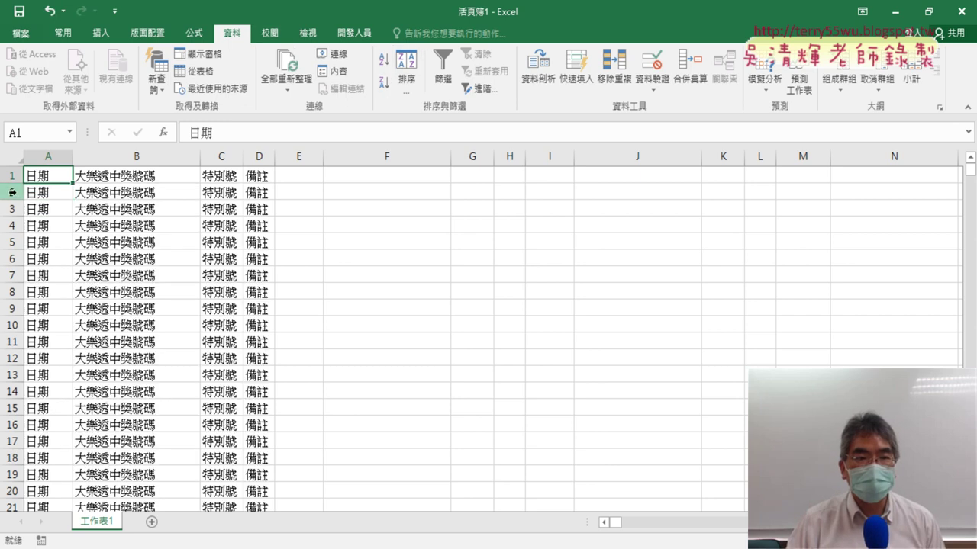
mouse_move(11, 192)
mouse_down()
mouse_move(74, 545)
mouse_move(156, 383)
mouse_move(156, 221)
mouse_up()
right_click(166, 205)
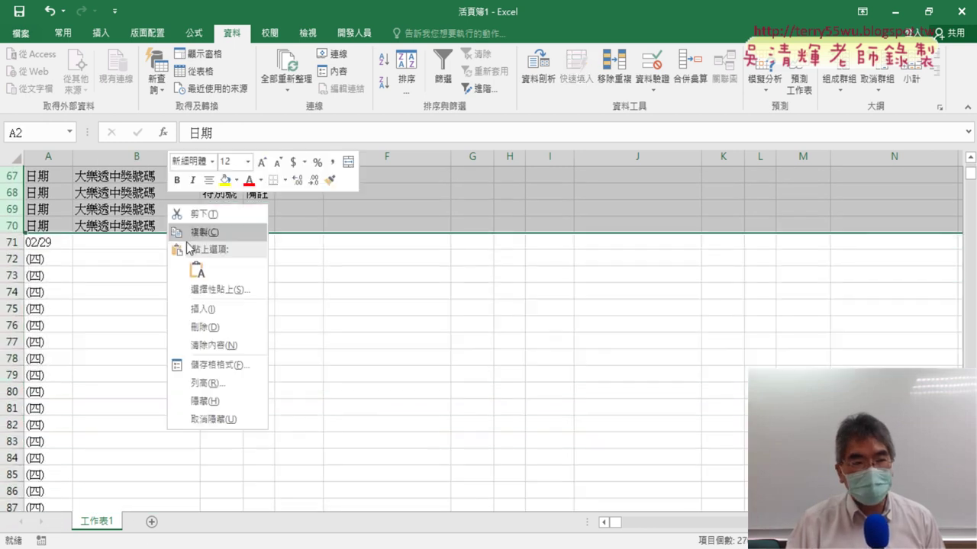
click(200, 324)
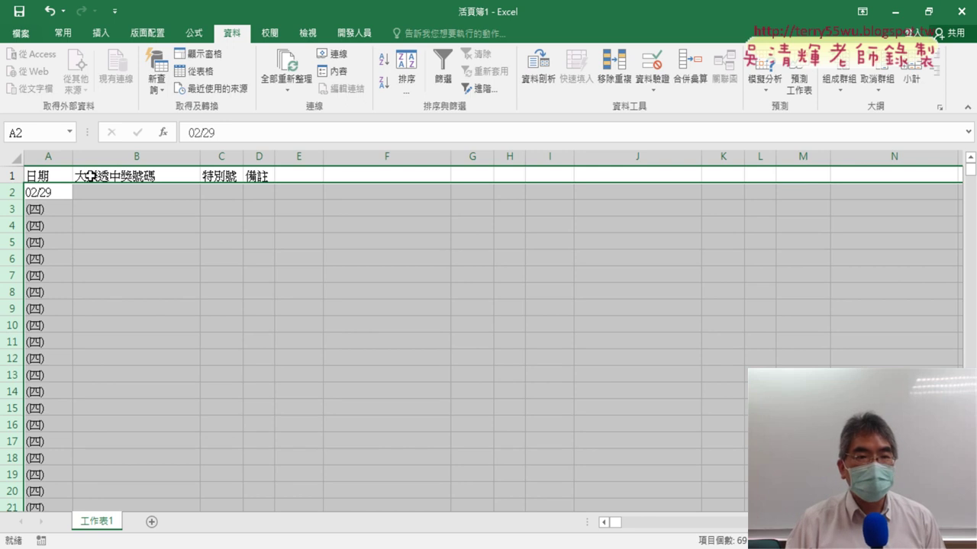
click(61, 176)
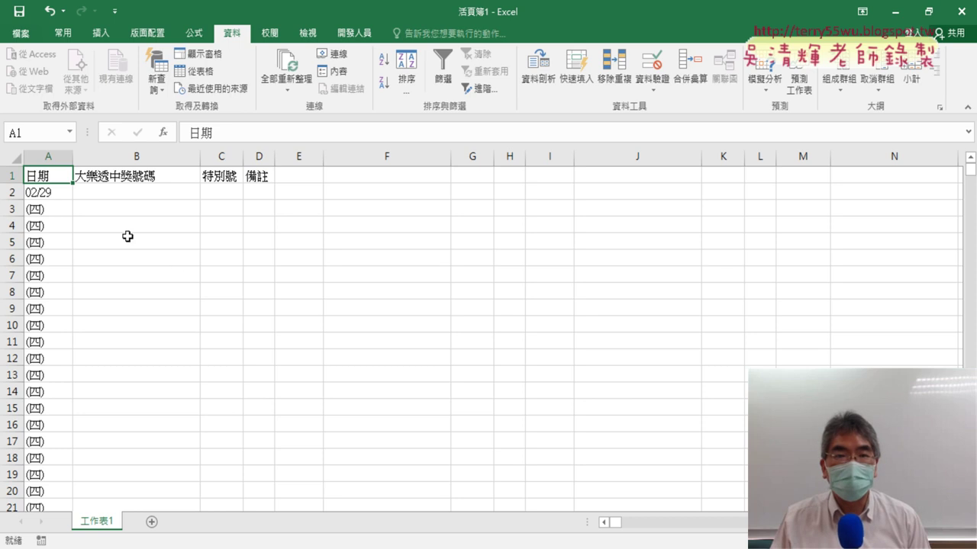
Step: Sort the draws A→Z by date and locate the last filled row, 2090
click(386, 68)
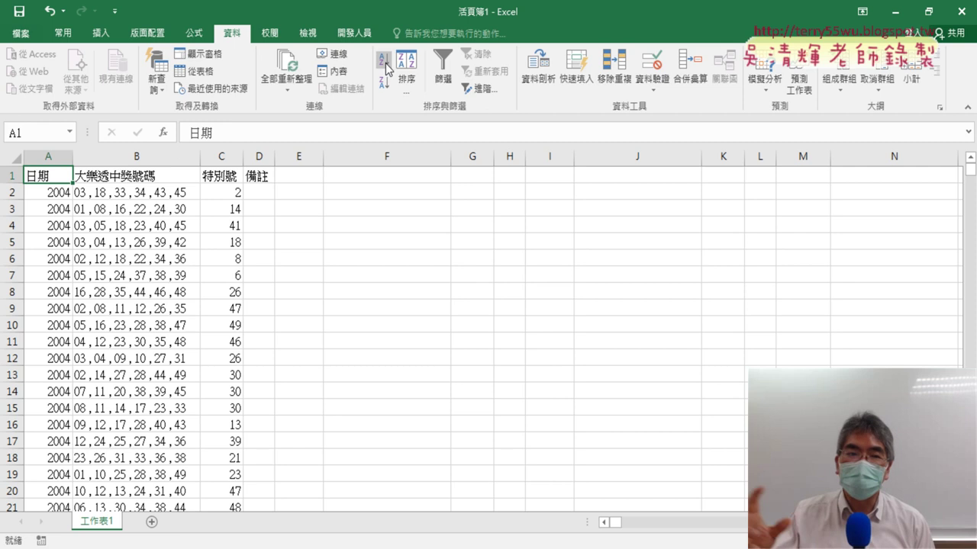
click(155, 175)
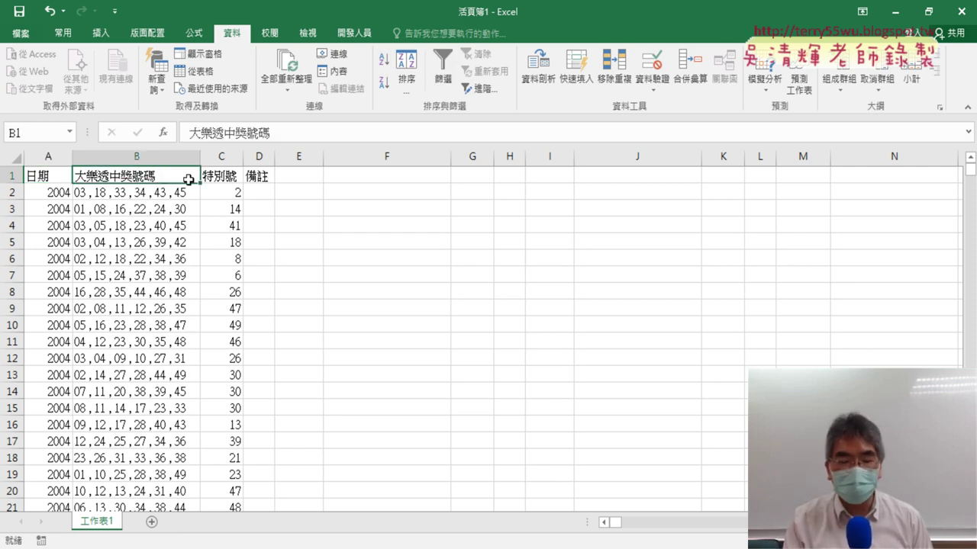
key(ctrl+Down)
scroll(167, 247, down, 3)
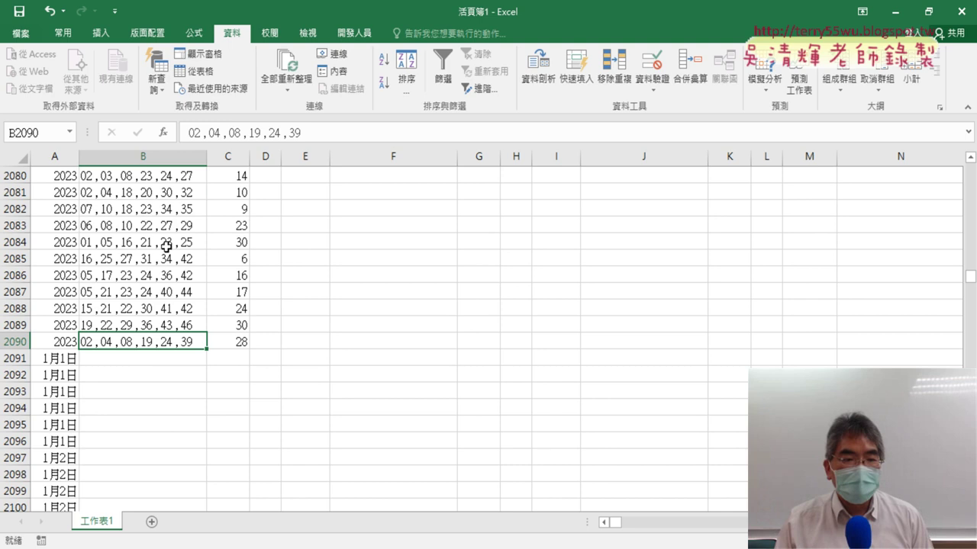
Step: Select junk rows 2091 through 6268 and delete them
click(15, 359)
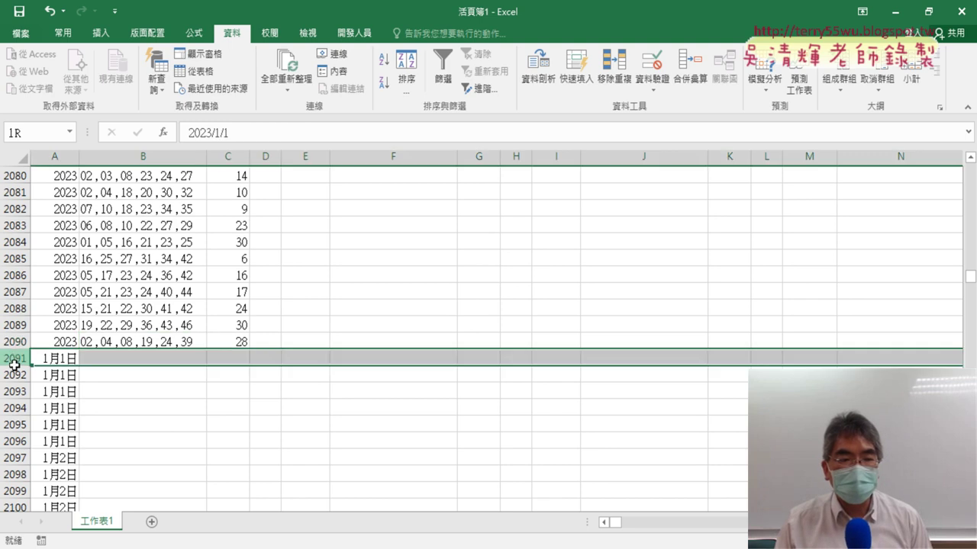
drag(15, 366, 15, 475)
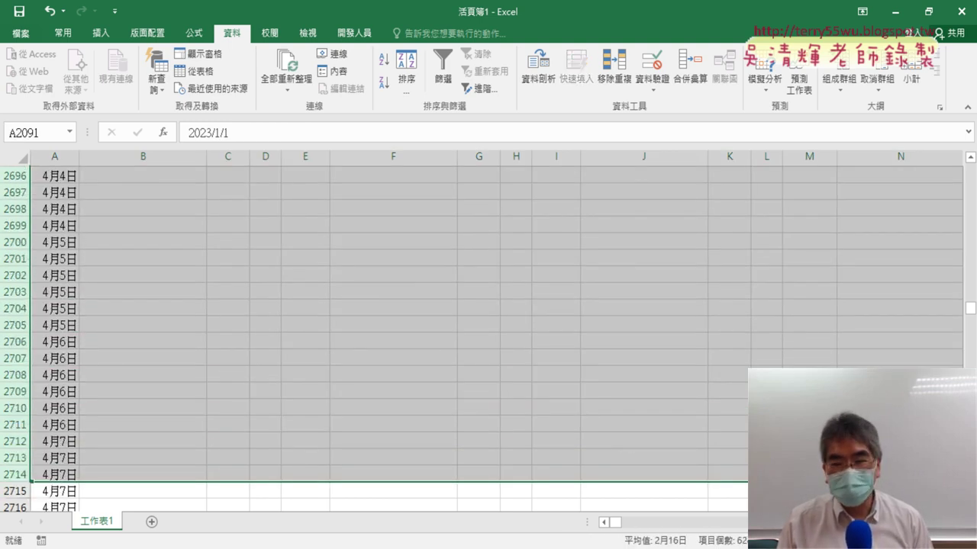
drag(970, 308, 970, 363)
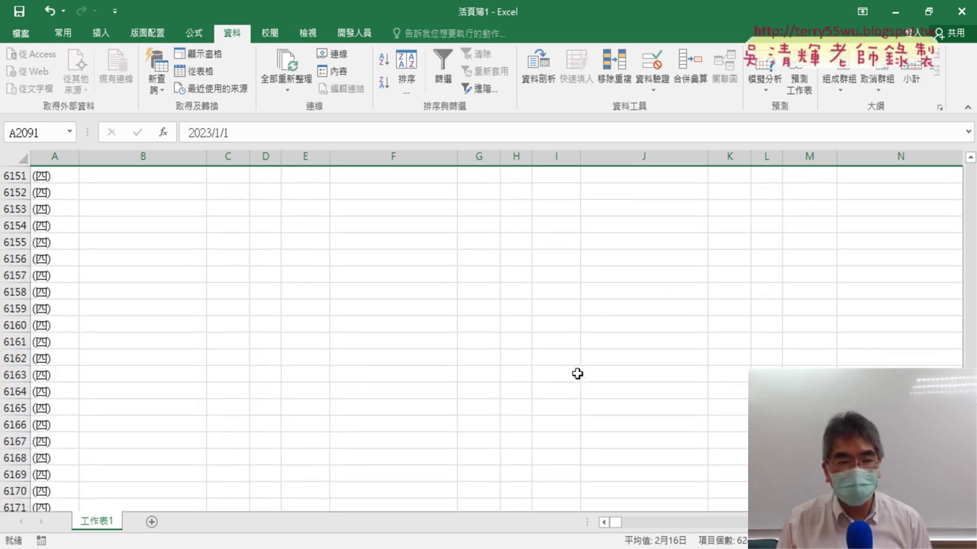
scroll(462, 371, down, 4)
scroll(456, 370, down, 8)
scroll(456, 370, down, 5)
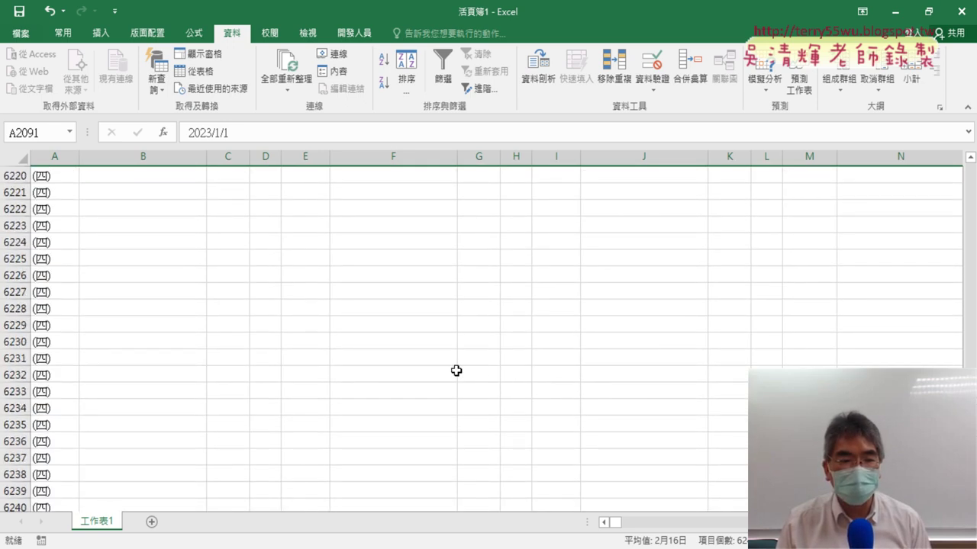
scroll(455, 370, down, 10)
scroll(455, 370, down, 5)
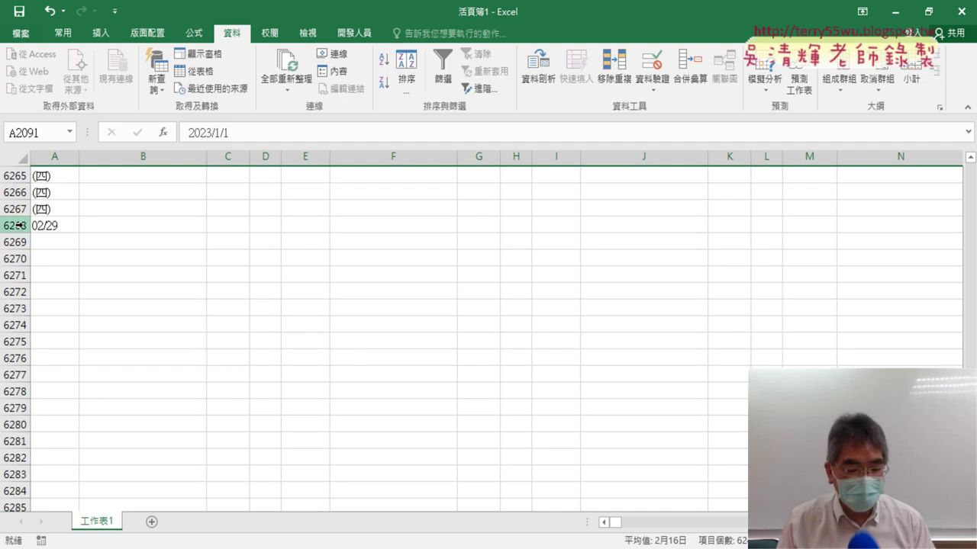
shift+click(16, 225)
right_click(149, 212)
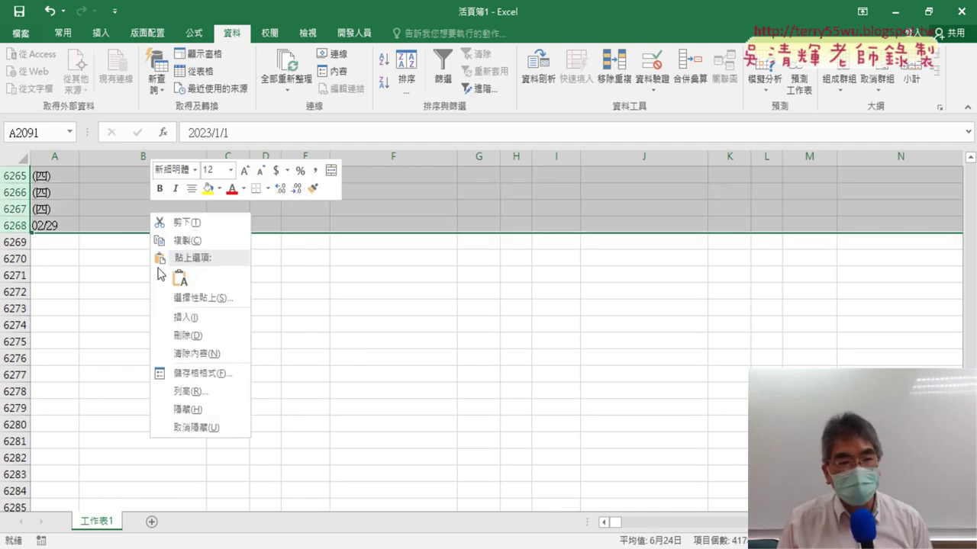
click(179, 333)
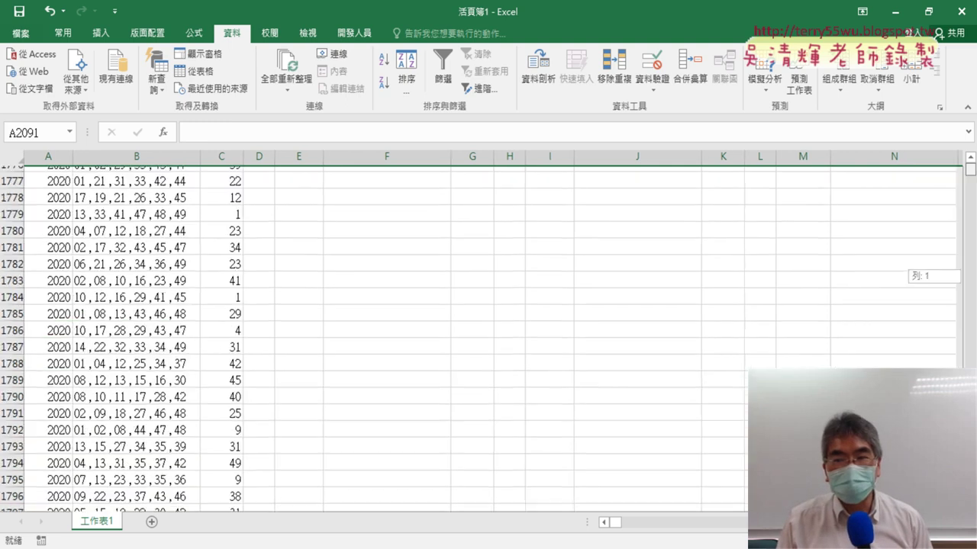
Step: Fill D1:I1 with headings 1 to 6 in place of 備註 and narrow columns D–I equally
drag(971, 282, 971, 169)
click(258, 174)
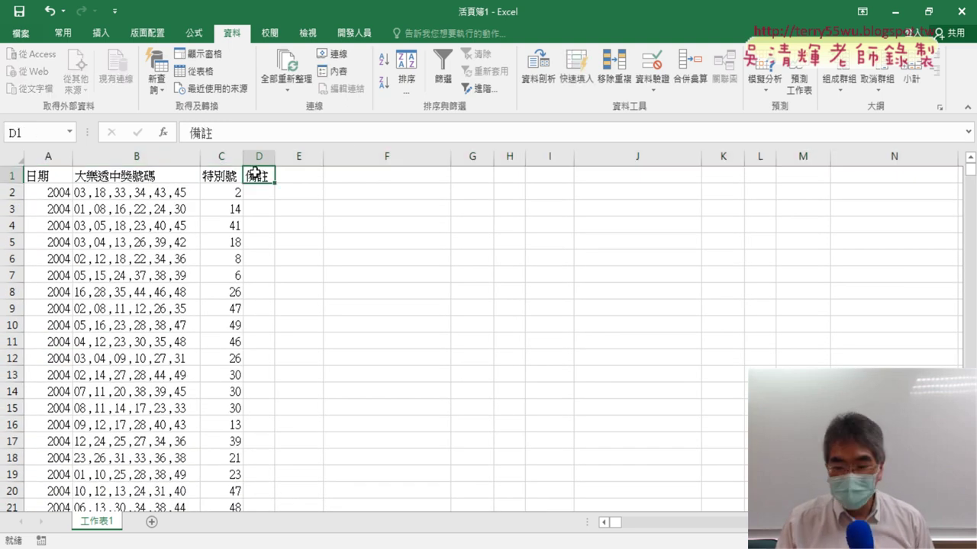
text(1)
drag(276, 185, 579, 186)
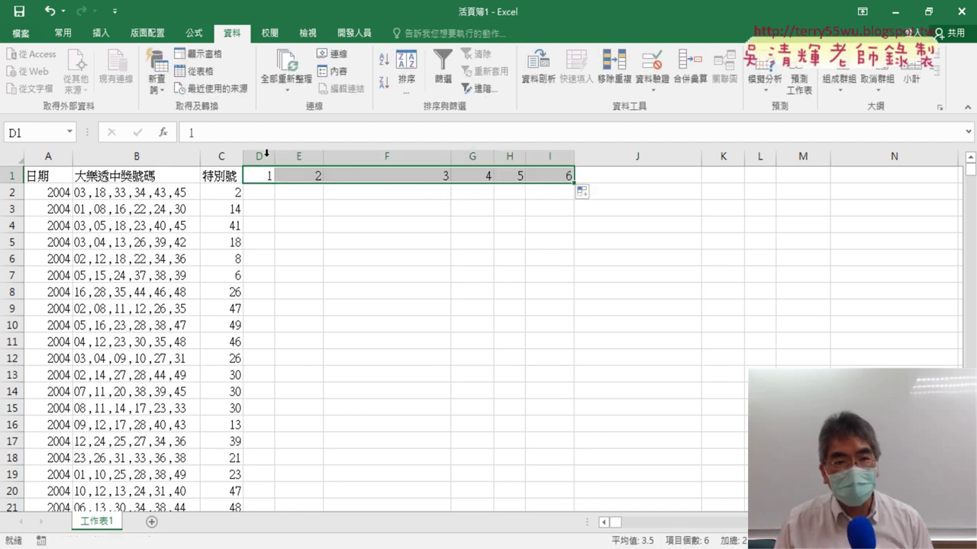
drag(260, 156, 553, 155)
drag(324, 156, 311, 155)
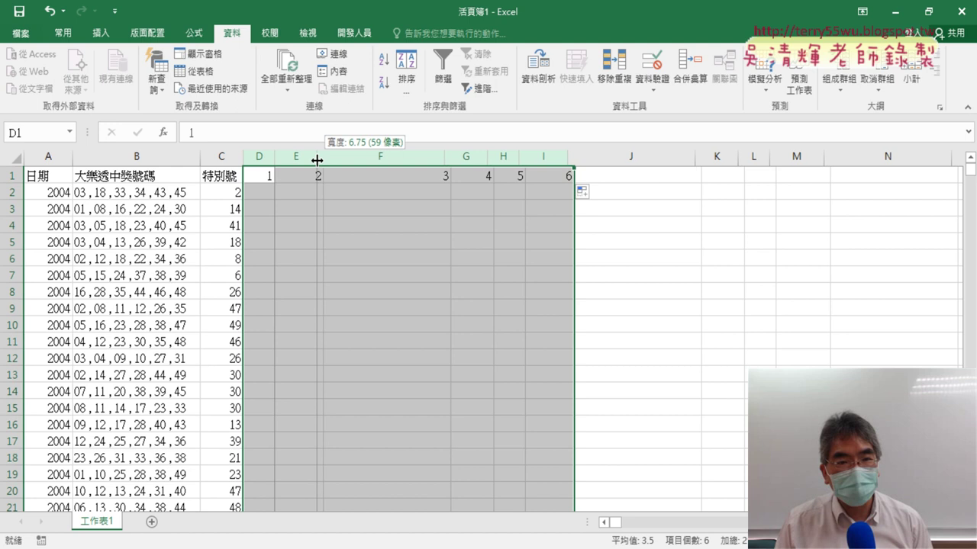
click(137, 195)
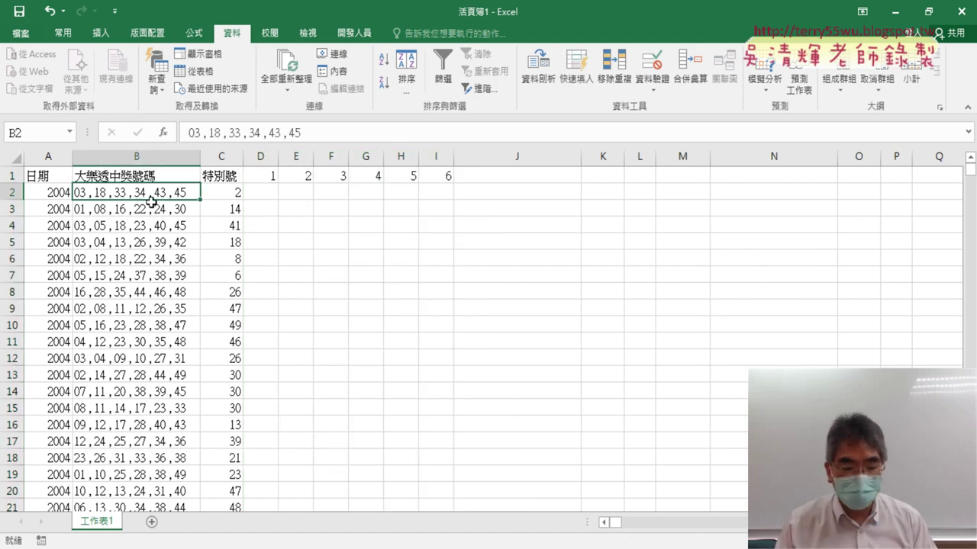
Step: Split B2:B2090 with 資料剖析 by delimiter, placing the six numbers from D2 onward
key(ctrl+shift+Down)
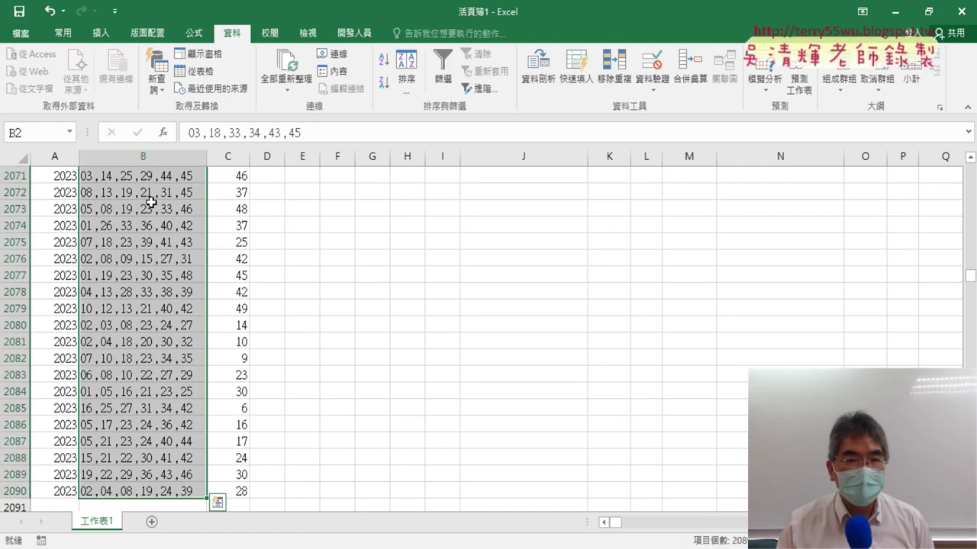
click(539, 75)
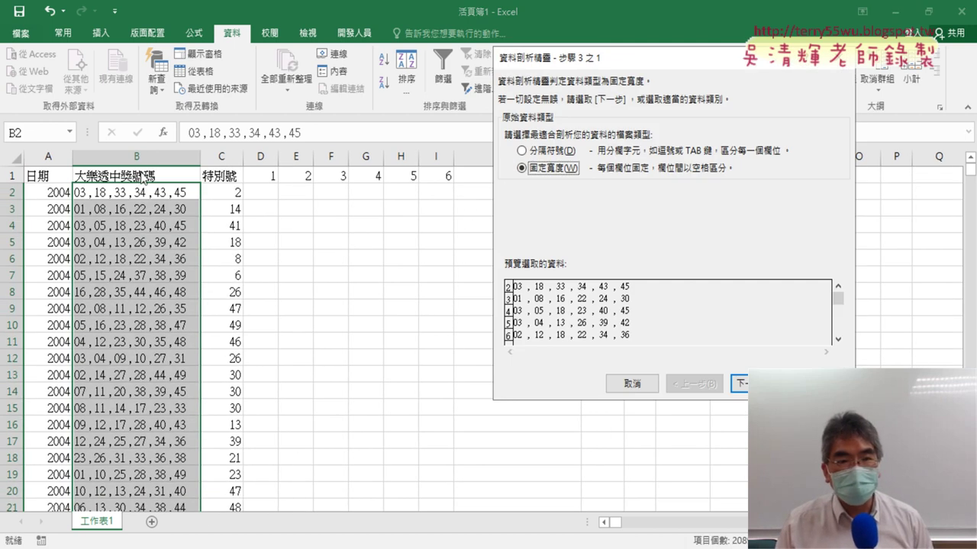
click(522, 150)
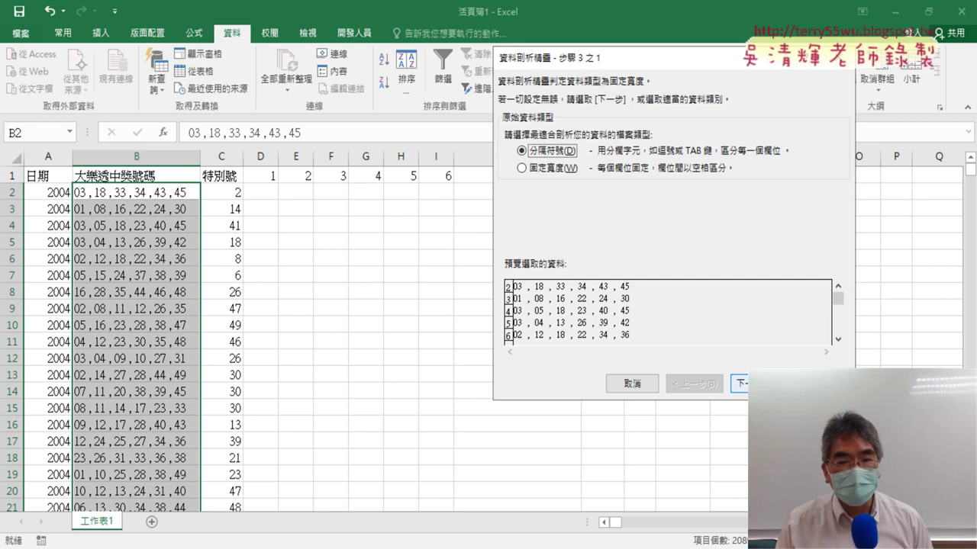
click(739, 384)
click(738, 384)
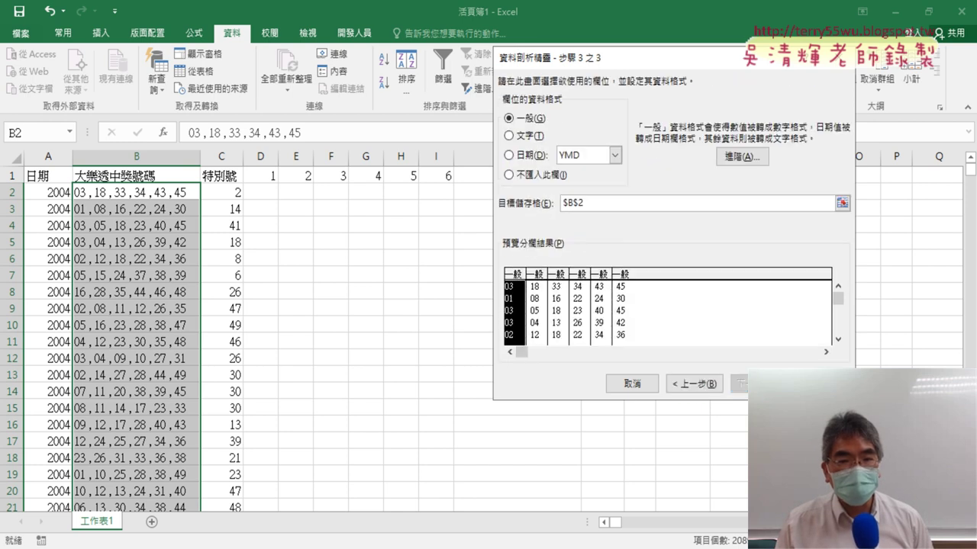
click(573, 203)
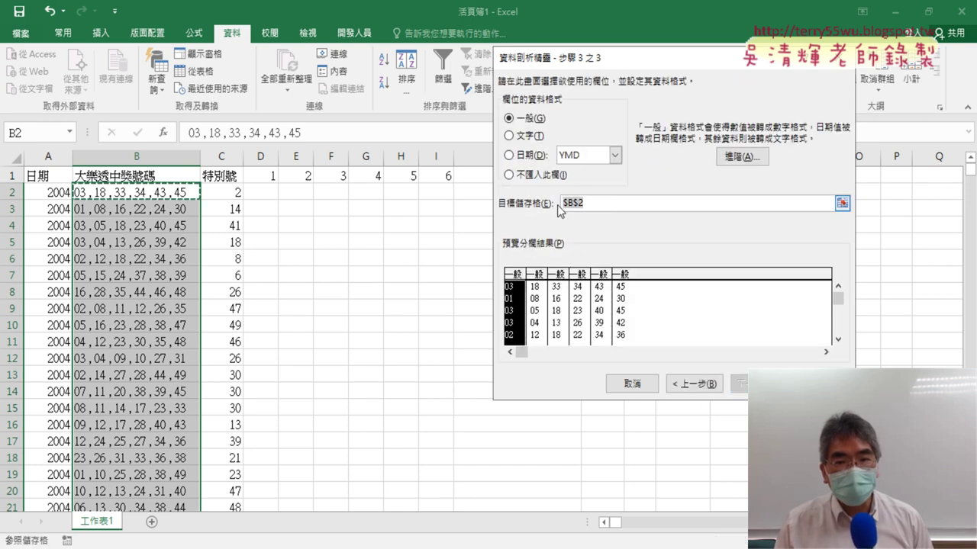
click(266, 193)
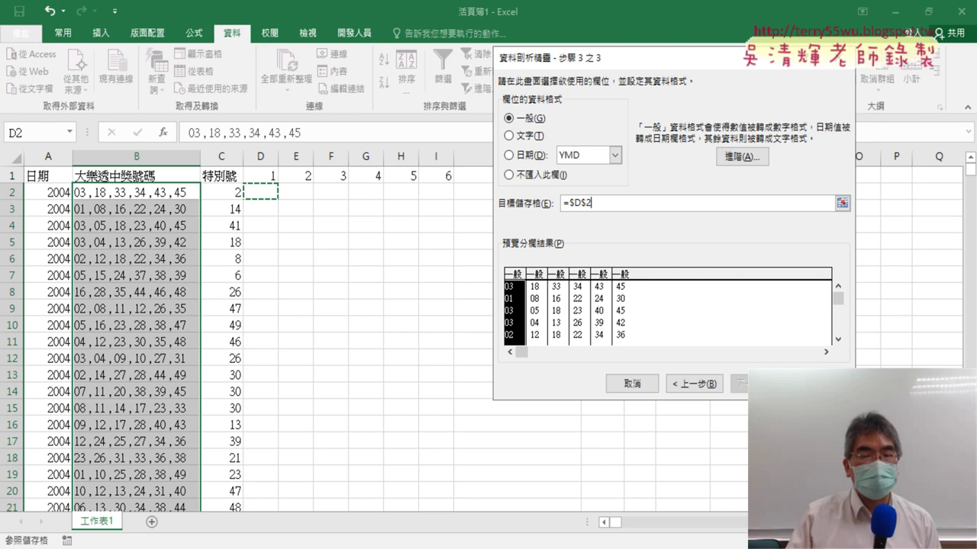
key(Tab)
key(Return)
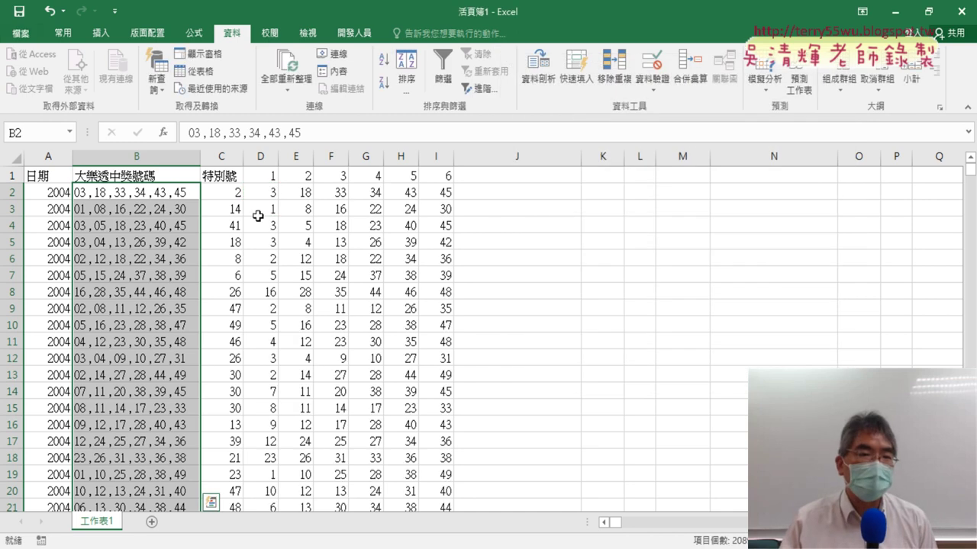
Step: Delete column B, the combined winning-numbers column, so 特別號 moves to B and the numbers fill C–H
click(138, 157)
right_click(135, 258)
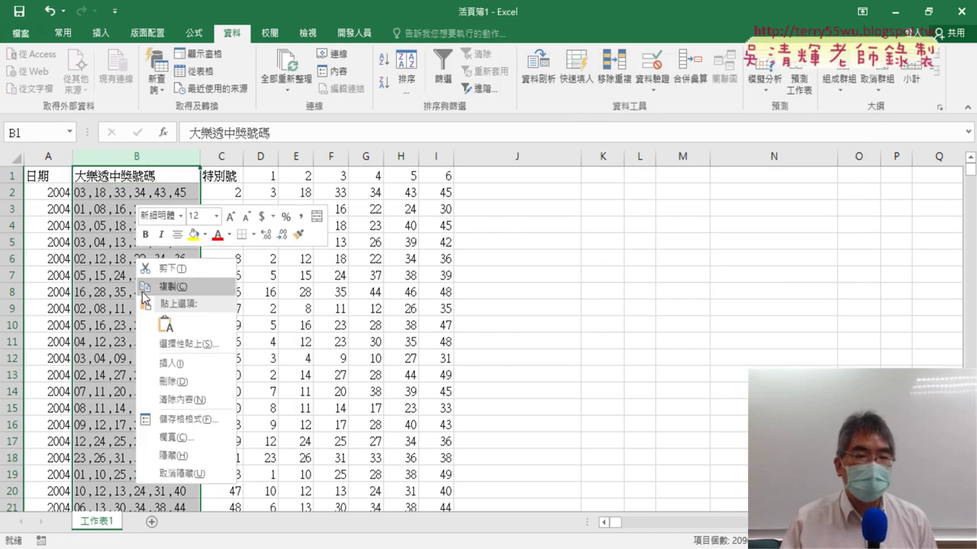
click(168, 380)
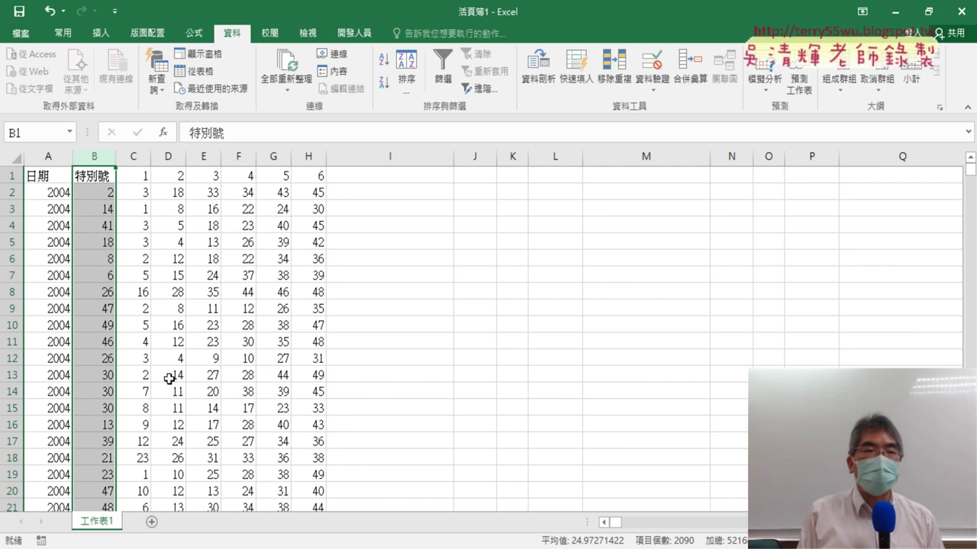